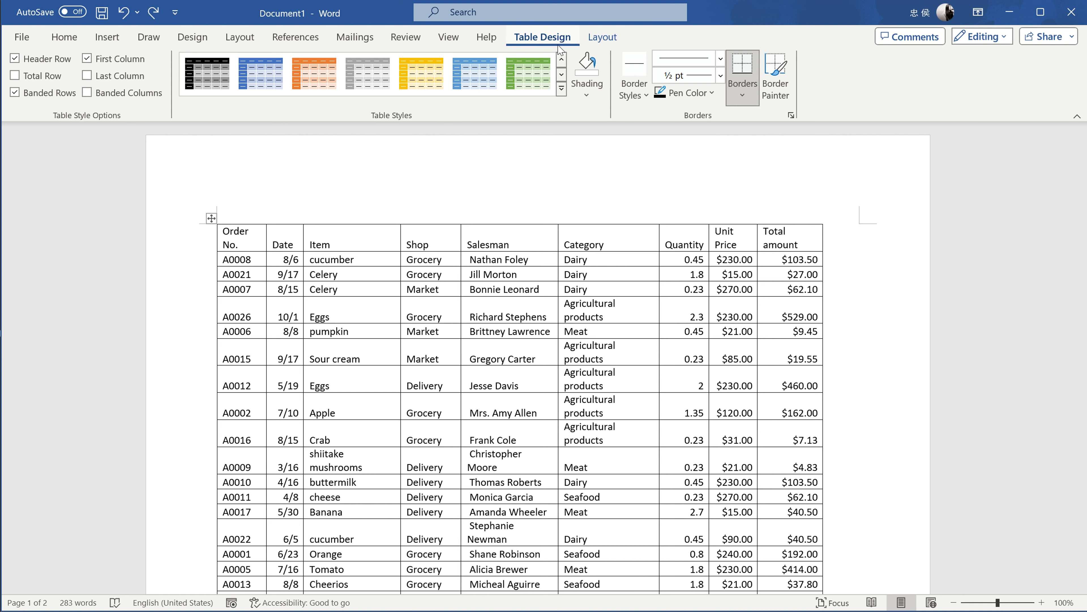
- Apply the blue Grid Table 4 - Accent 5 style to the Word sales table
left_click(562, 88)
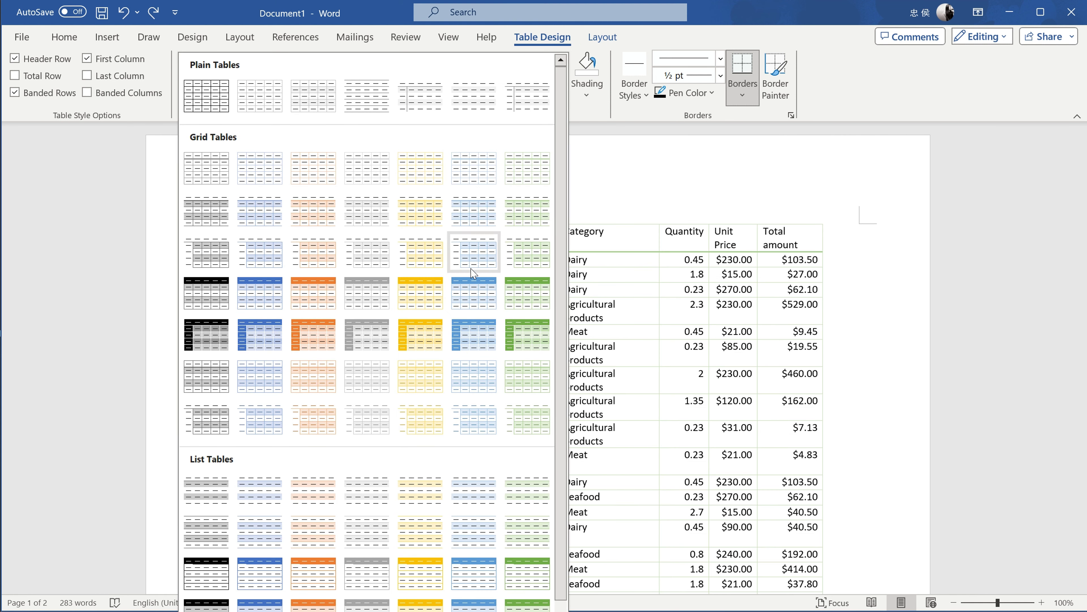
left_click(474, 300)
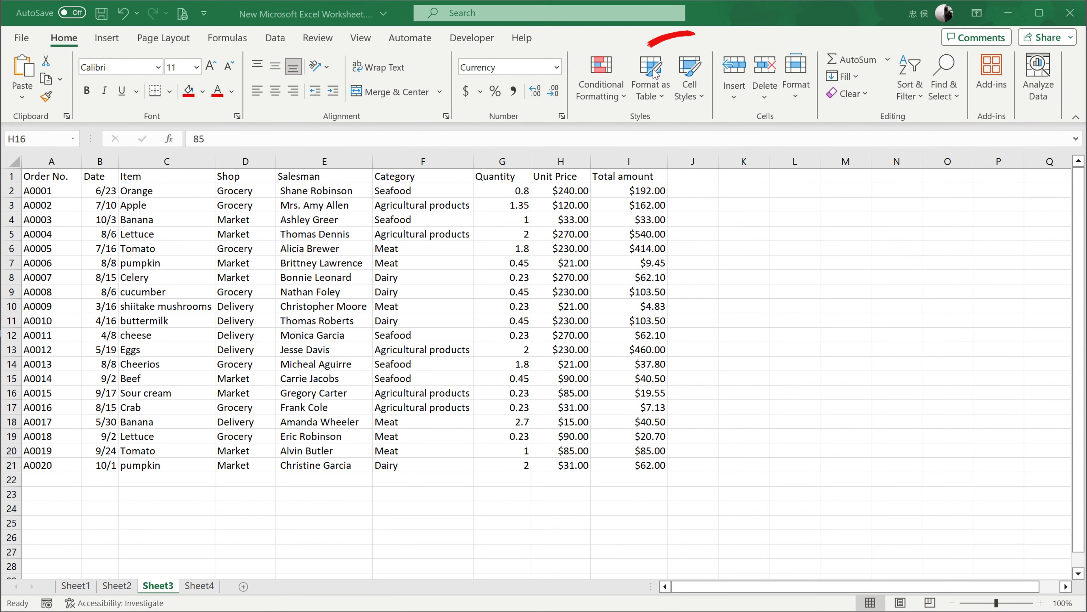
- Insert a table over $A$1:$I$21 with headers, creating Table6
left_click(119, 41)
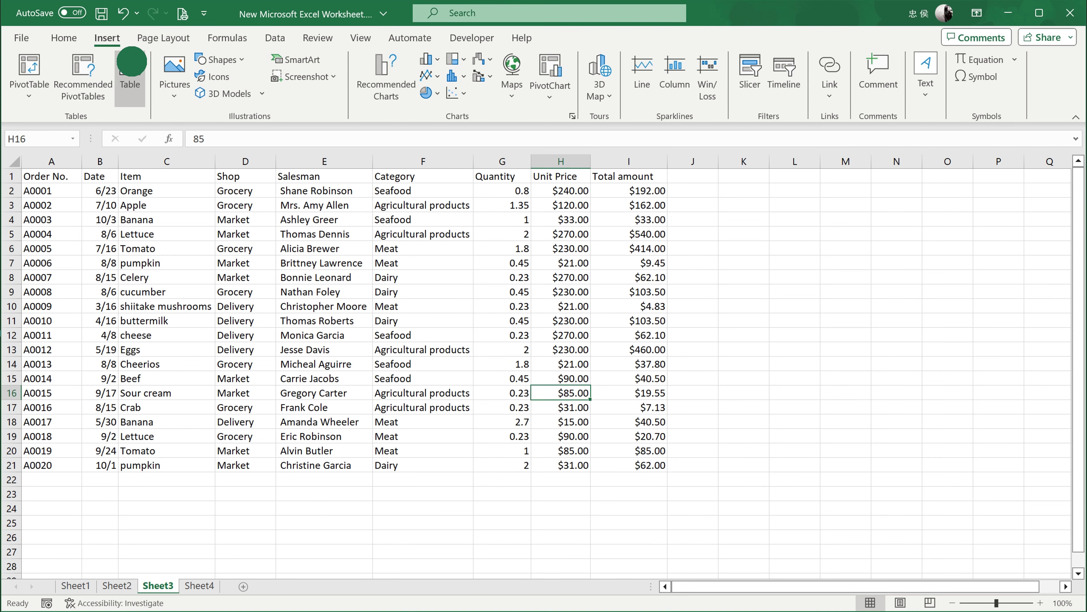
left_click(132, 65)
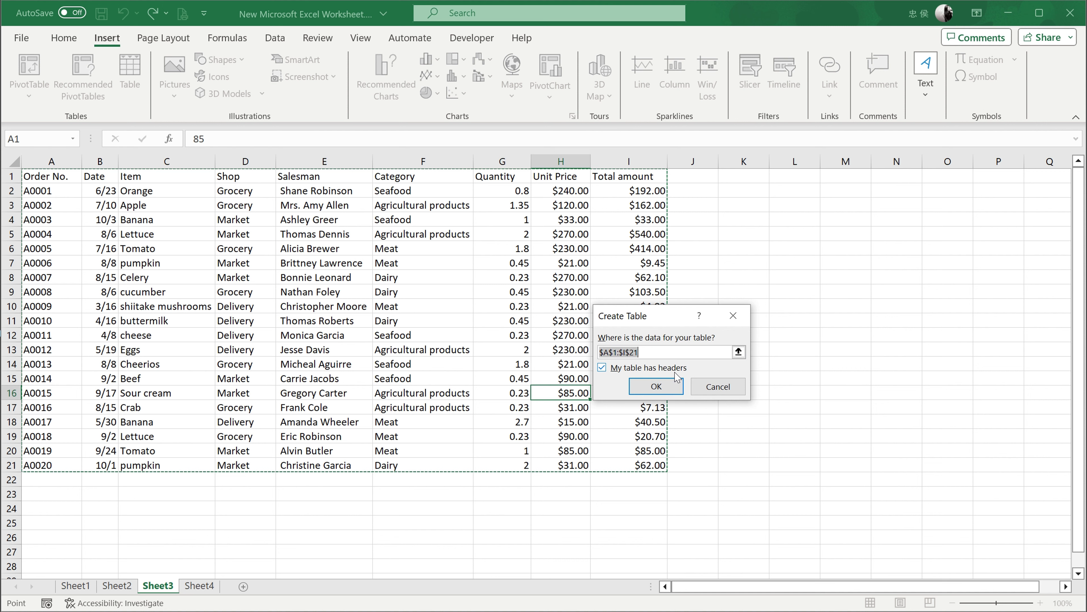
left_click(678, 387)
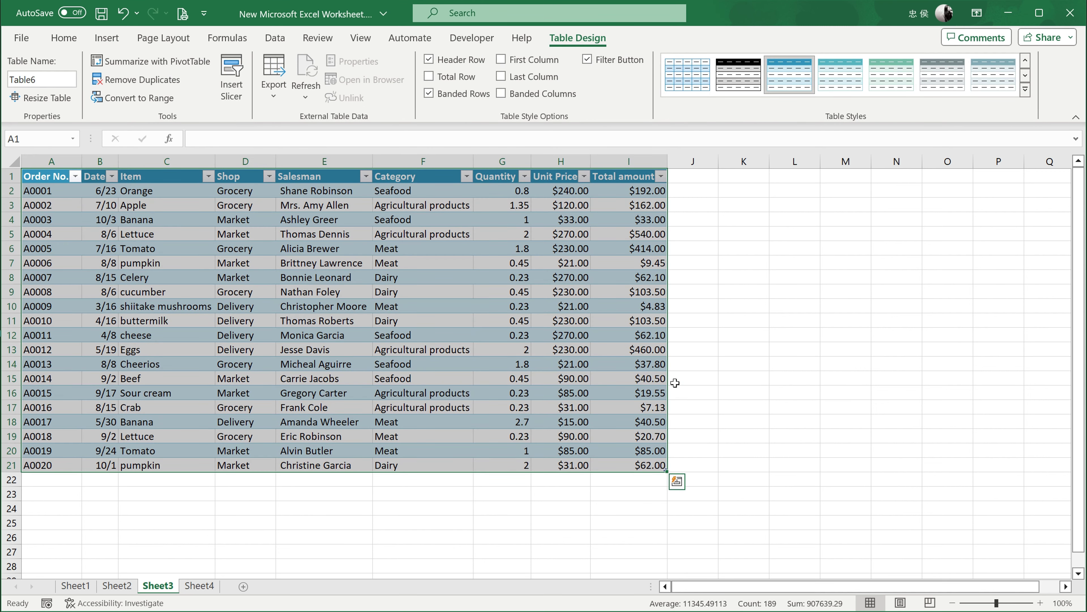
- Apply Teal, Table Style Medium 5 to Table6 from the full Table Styles gallery
left_click(1026, 61)
left_click(1027, 61)
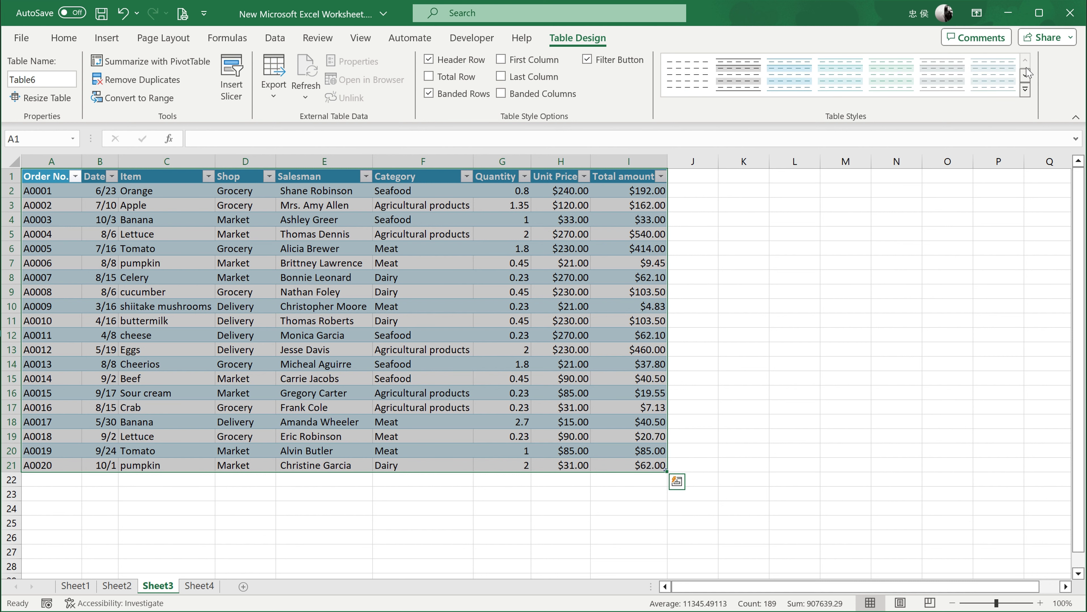
left_click(1026, 90)
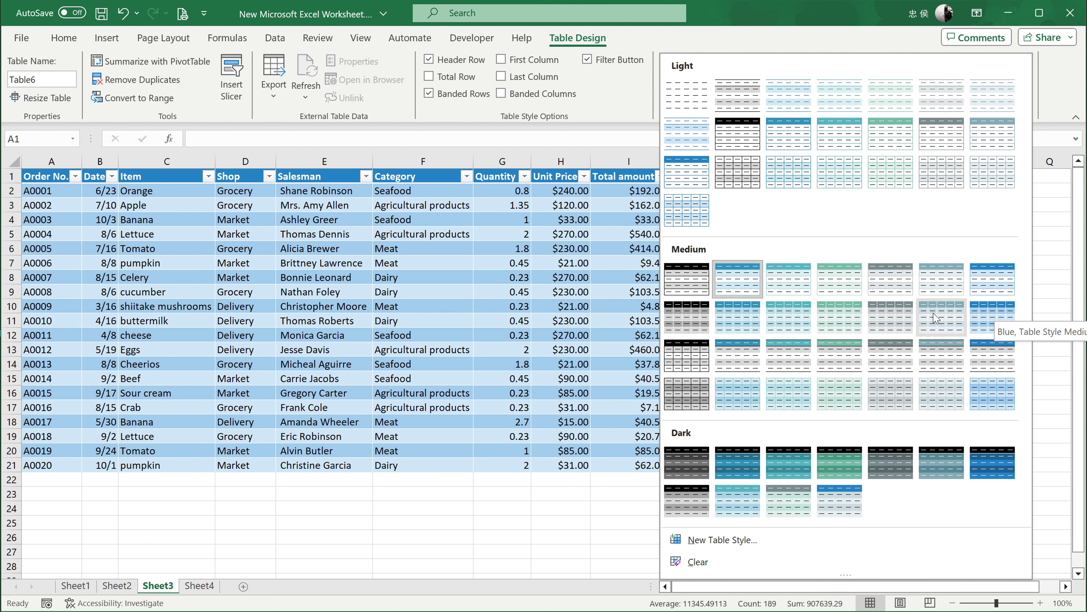
left_click(888, 290)
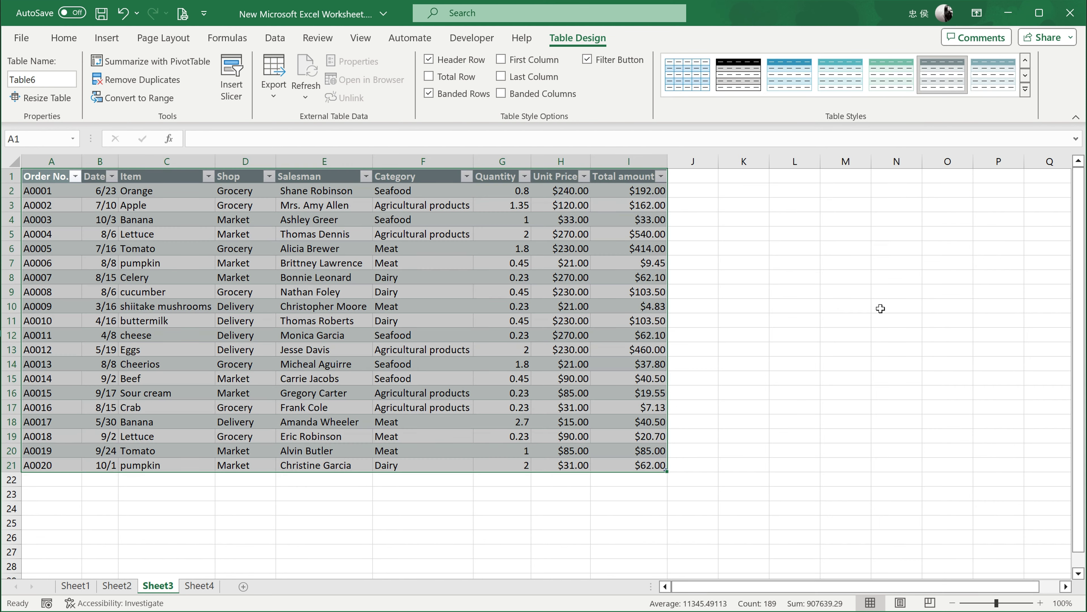
- Switch Table6 from Banded Rows to Banded Columns
left_click(864, 316)
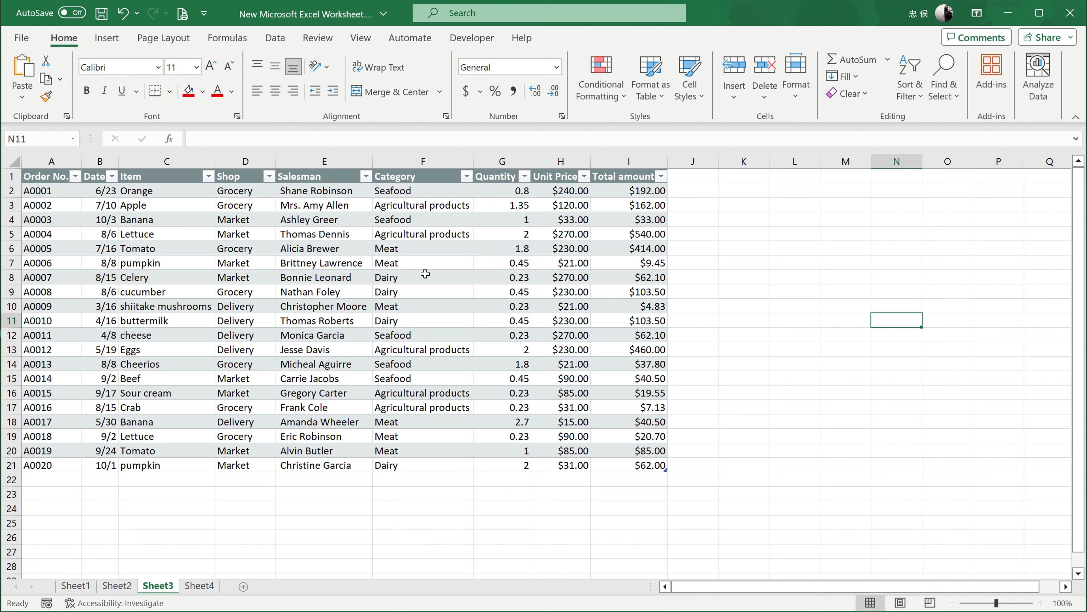
left_click(425, 290)
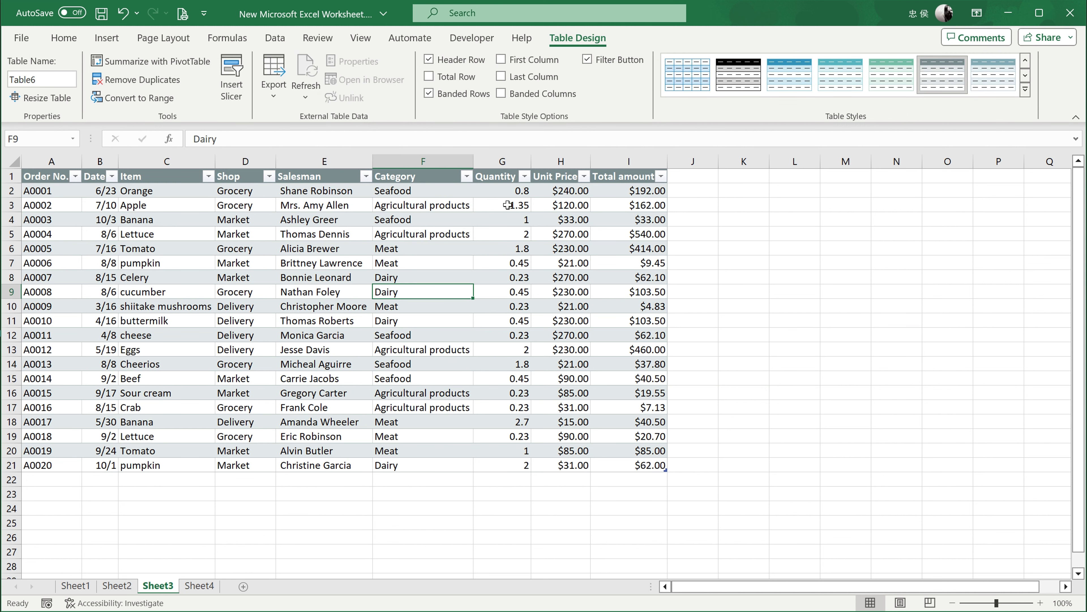
left_click(429, 94)
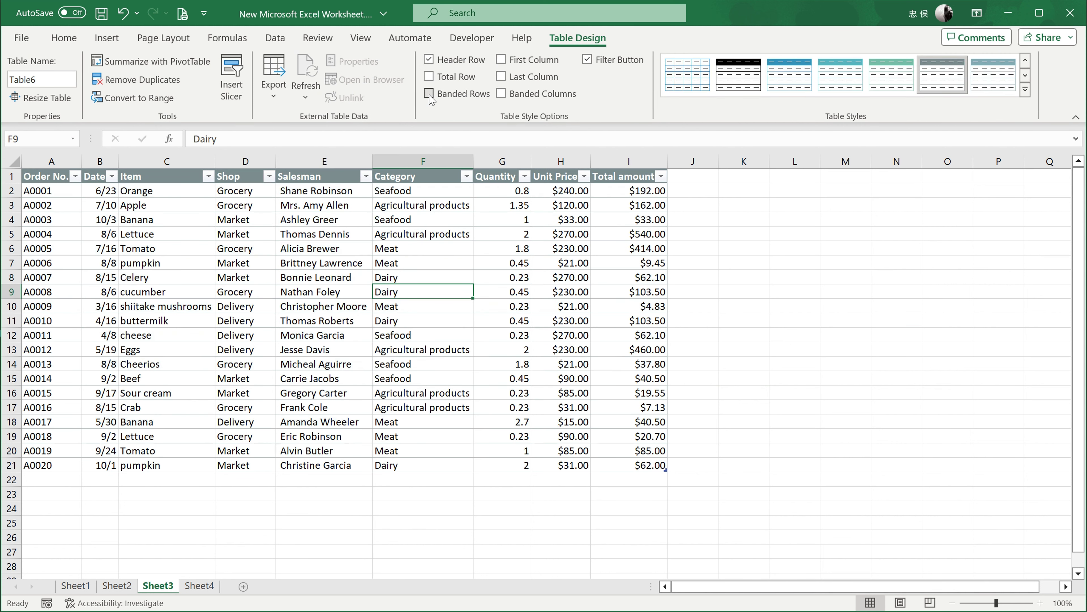
left_click(502, 95)
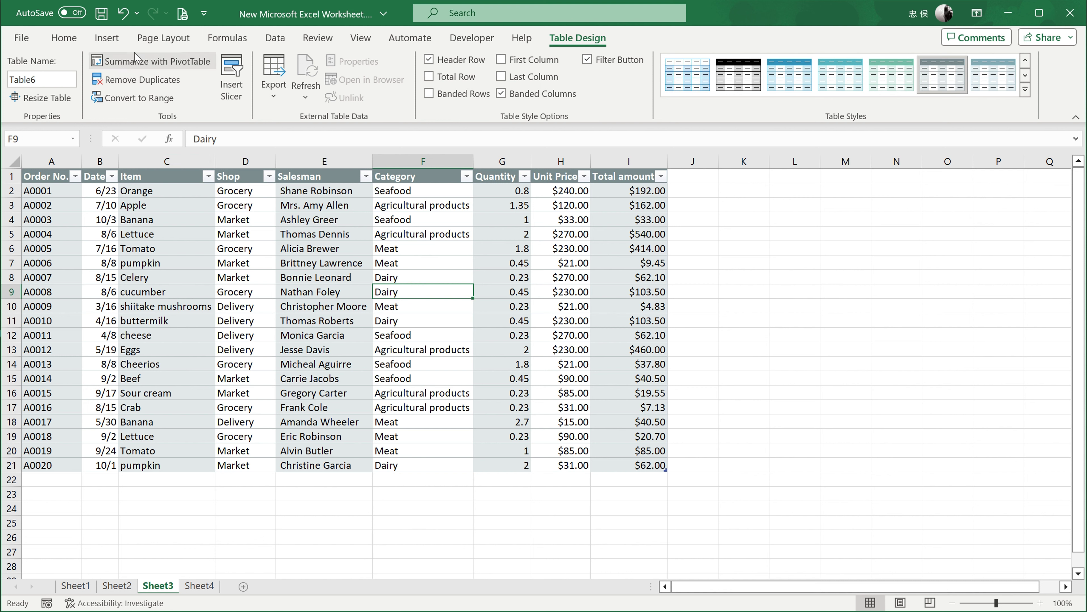
left_click(164, 37)
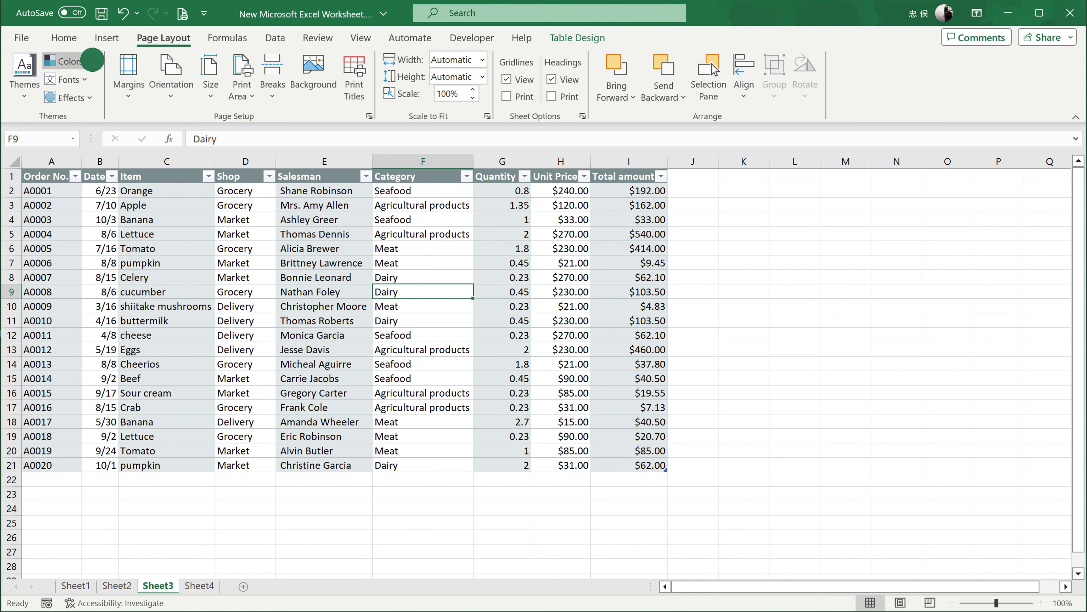
left_click(88, 61)
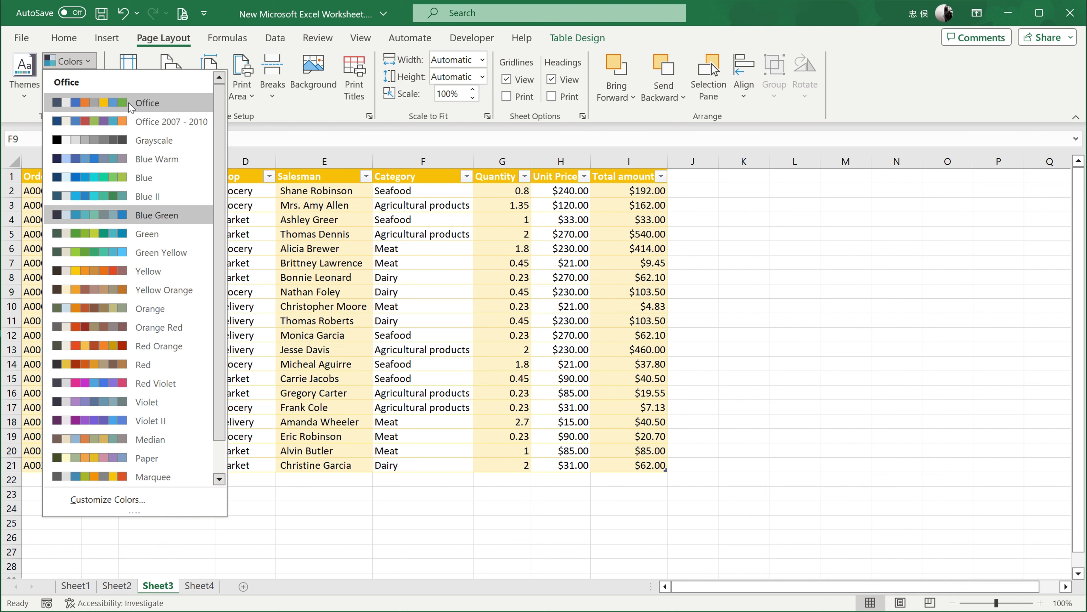
left_click(711, 262)
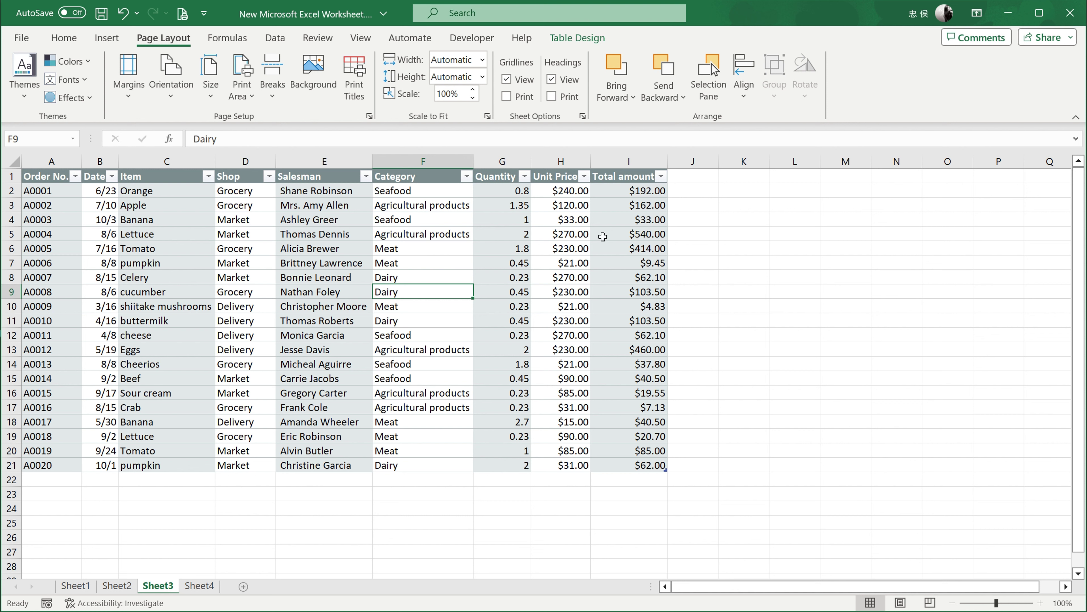
left_click(575, 37)
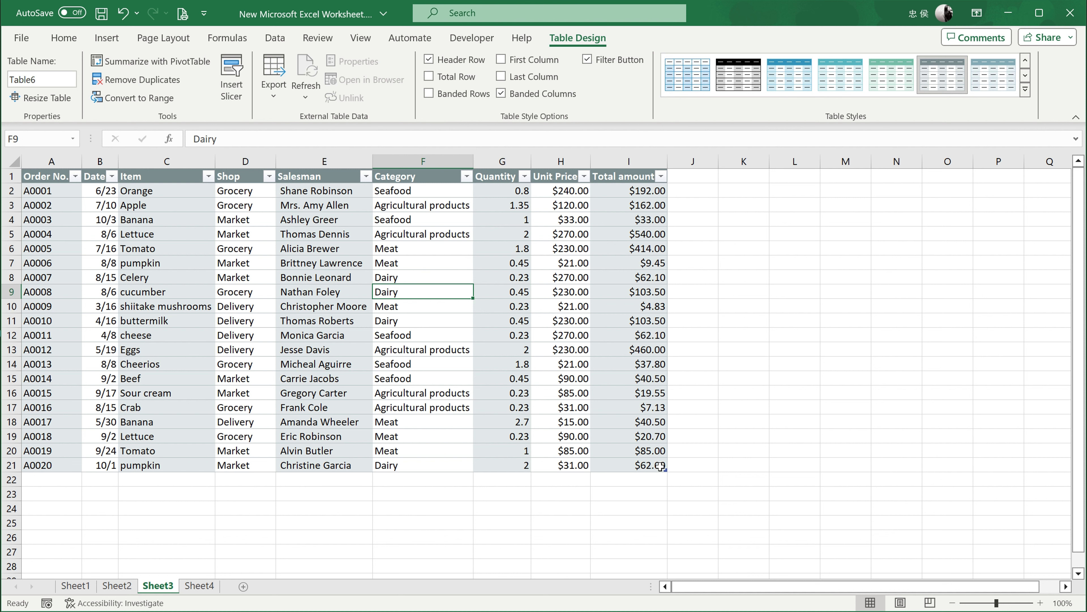
- Turn on the Total row and extend the I22 sum into Unit Price, giving $2,459.66 and $2,613.00
left_click(456, 77)
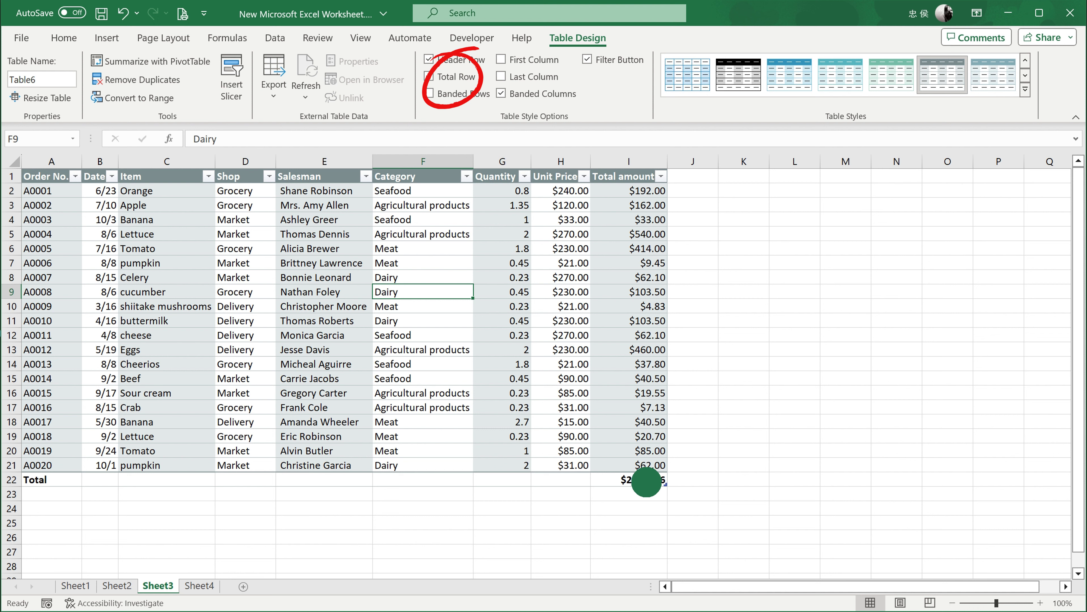
left_click(647, 479)
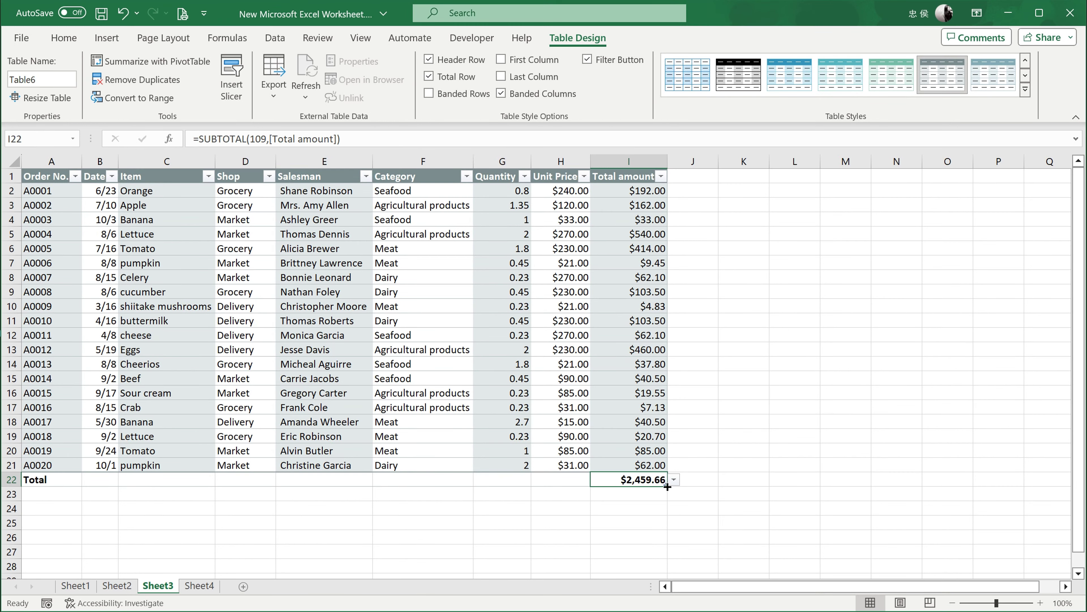
left_click_drag(666, 486, 550, 486)
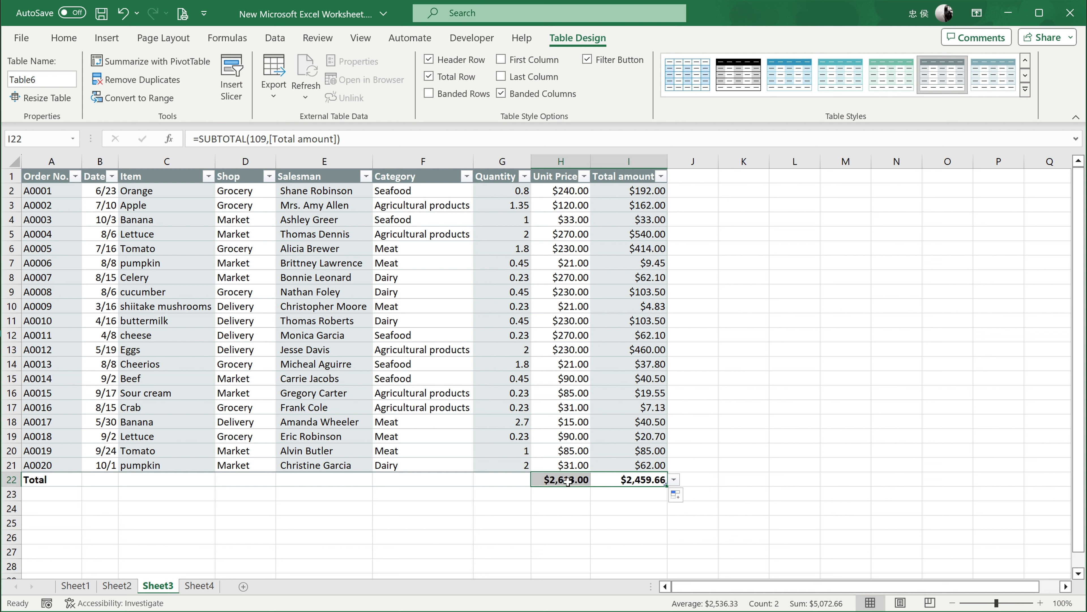
- Change the Unit Price total to Average ($130.65) and check the Total amount formula
left_click(551, 479)
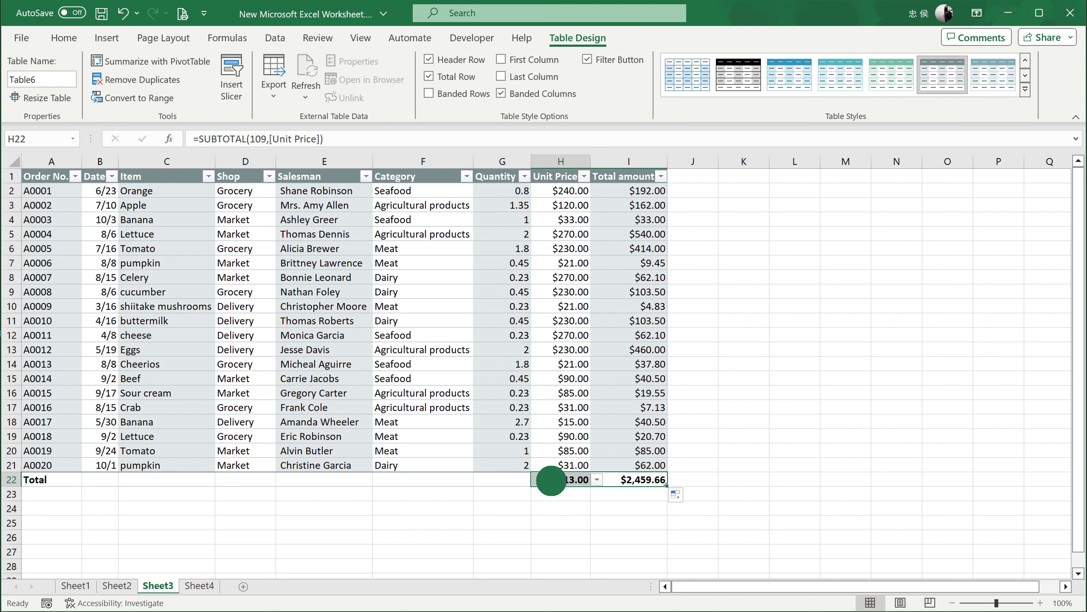
left_click(597, 479)
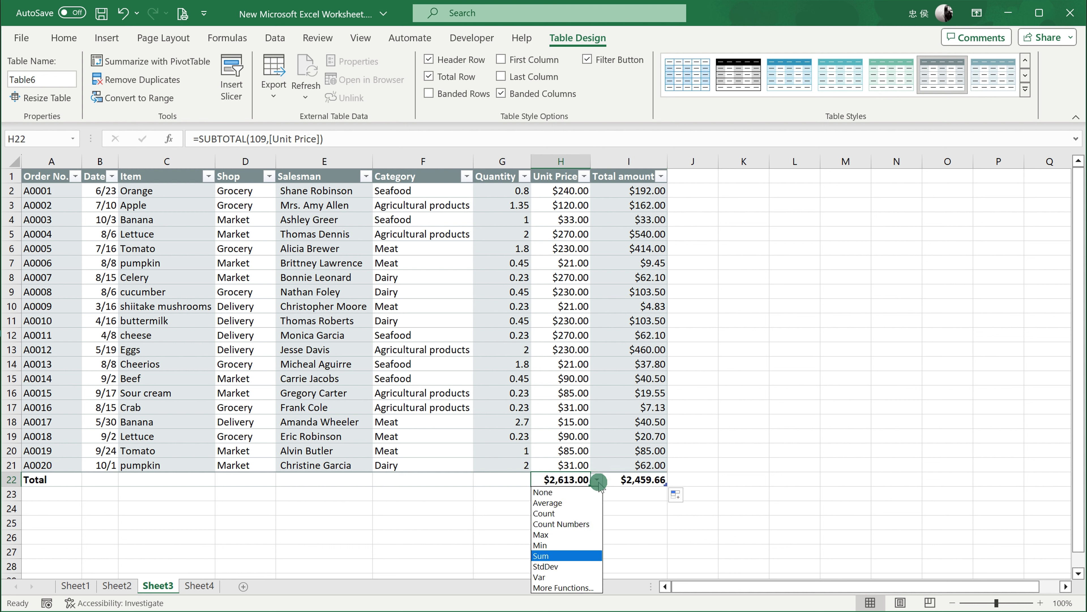
left_click(583, 505)
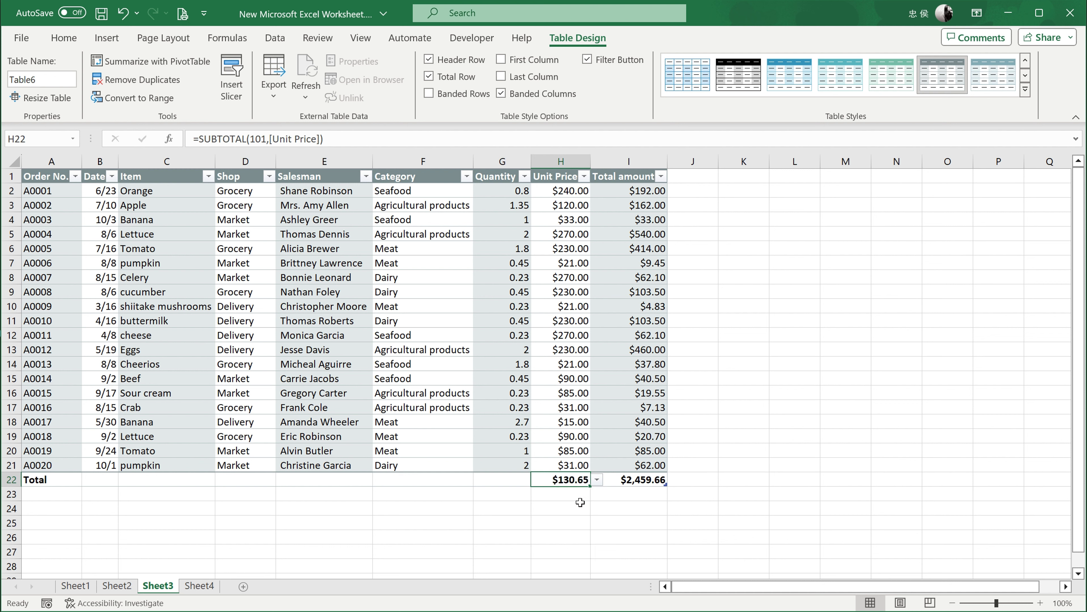
left_click(658, 467)
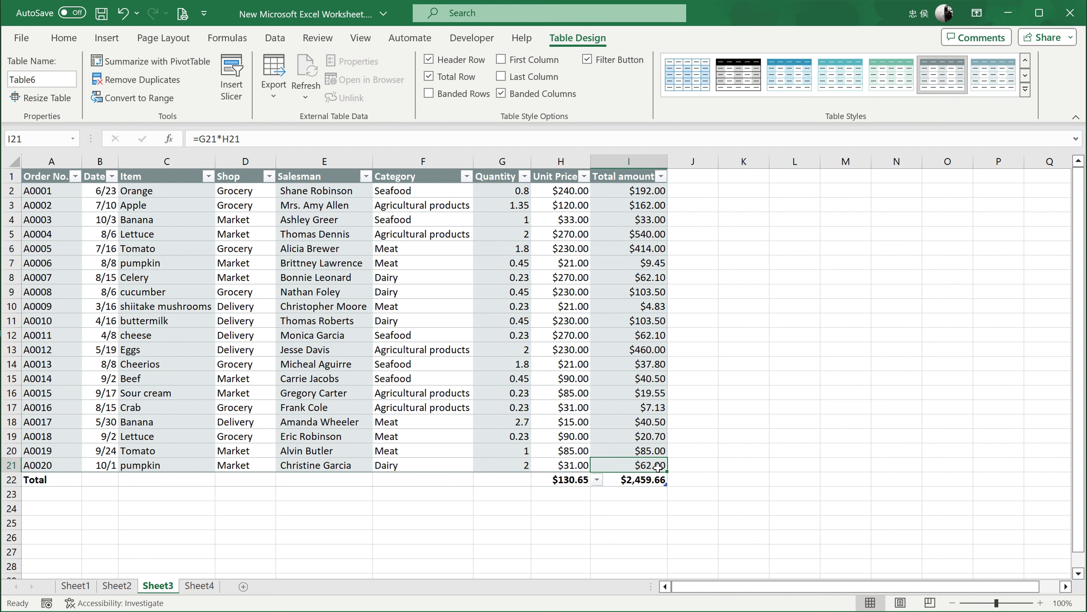
- Start a new table row with order A0021, date 10/1 and item Beef
key("Tab")
type("A0021")
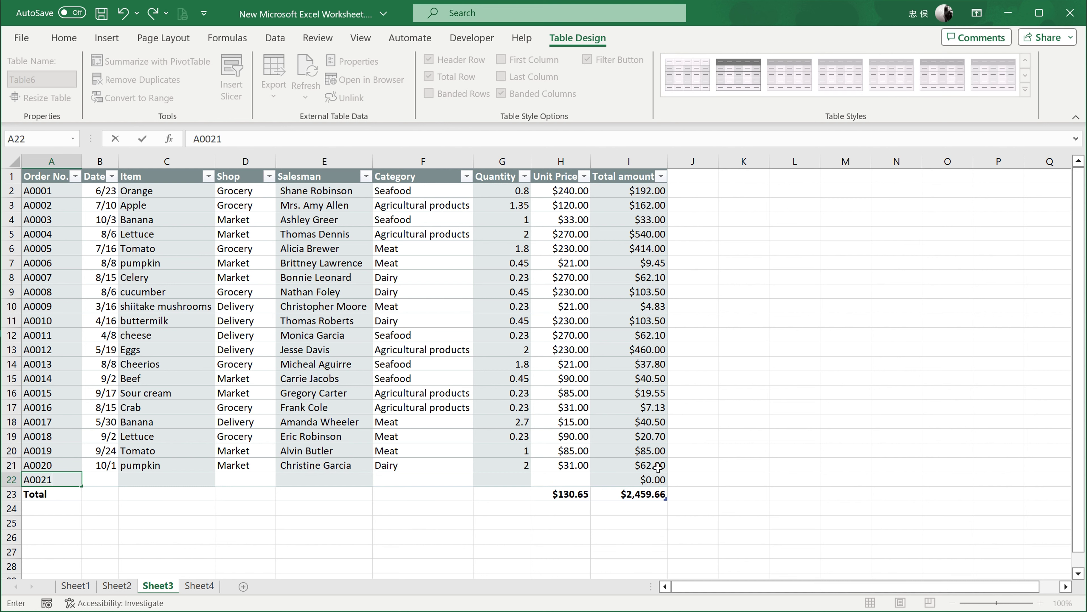
left_click(100, 480)
type("10/1")
key("Tab")
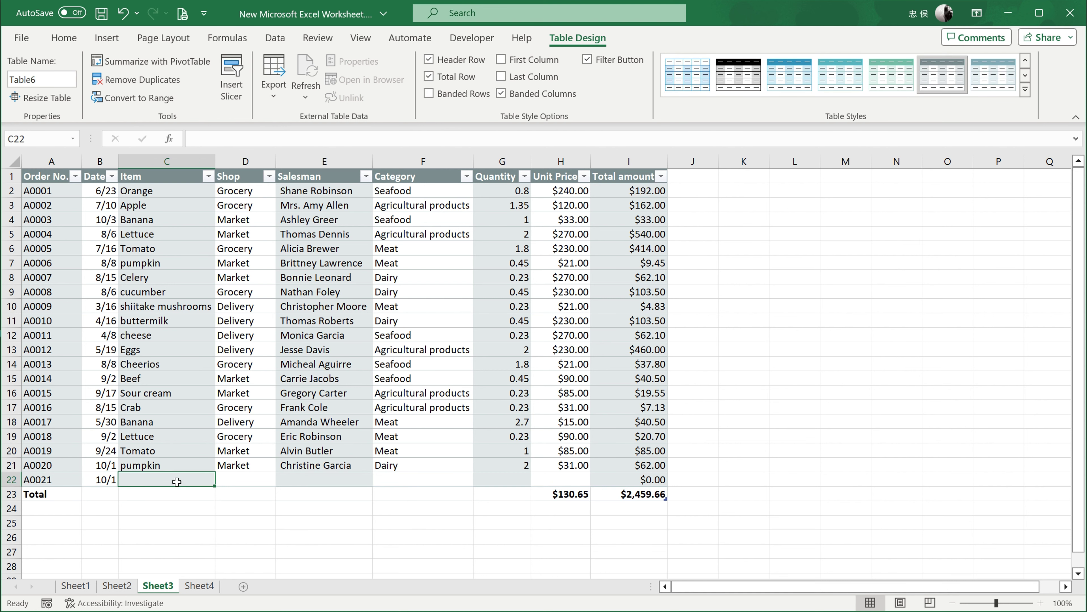
right_click(179, 486)
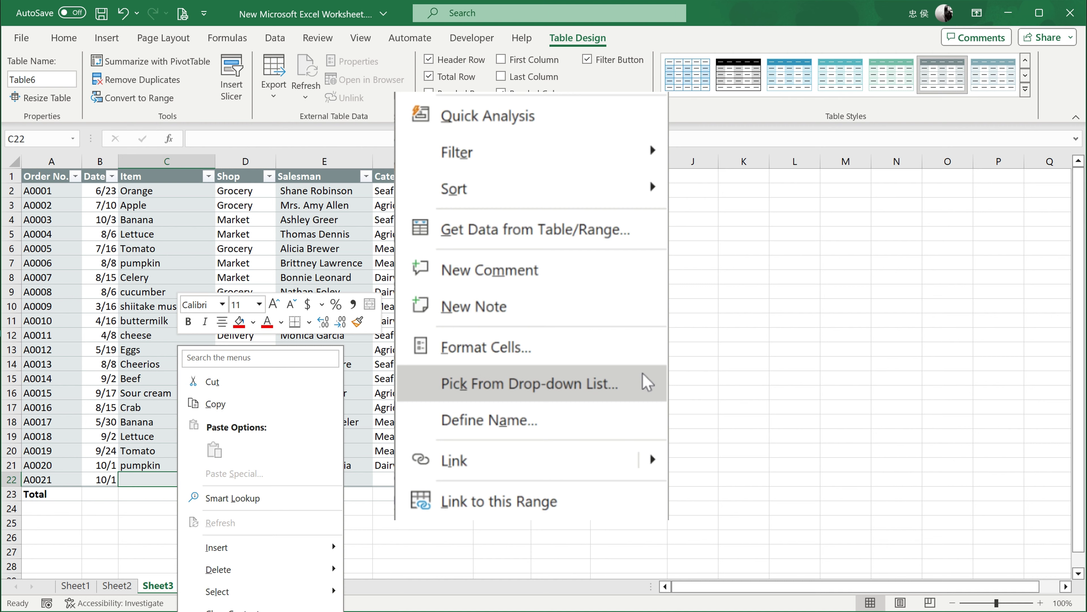
left_click(648, 382)
left_click(141, 514)
- Fill the new row's Shop as Delivery and its Salesman from the drop-down lists
scroll(300, 385, "down", 2)
right_click(238, 393)
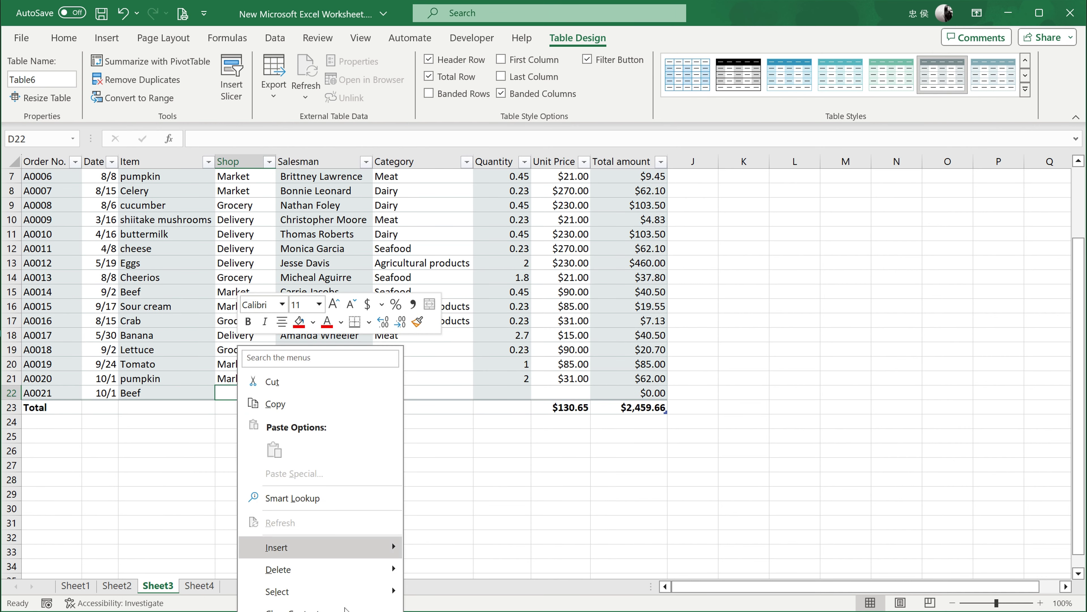
left_click(346, 609)
left_click(234, 407)
right_click(308, 393)
left_click(415, 608)
left_click(316, 418)
- Set the new row's Category to Meat, Quantity 1 and Unit Price $33.00
left_click(407, 389)
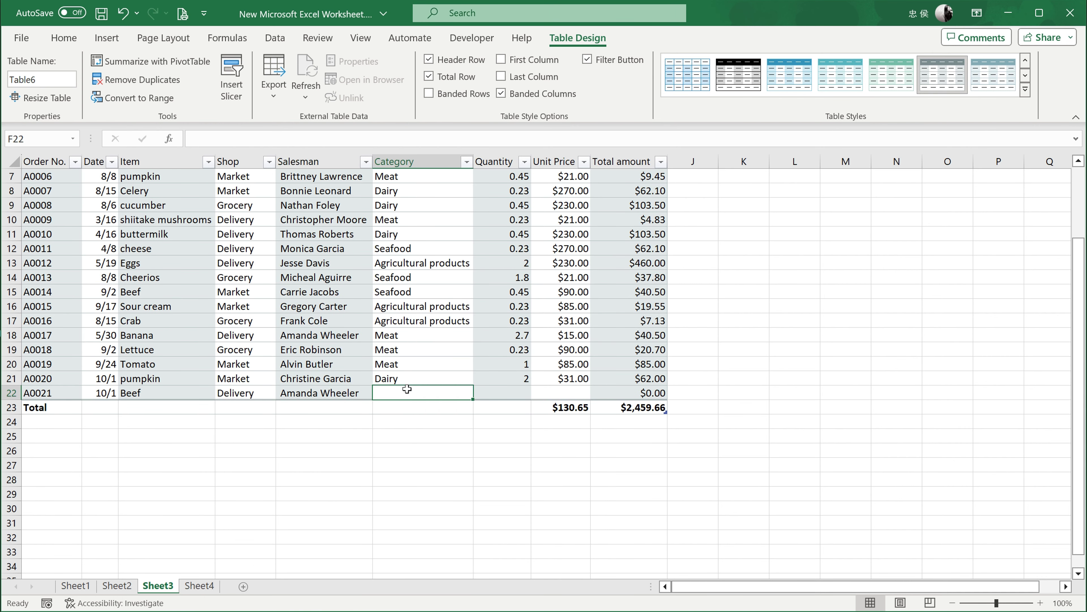
right_click(406, 388)
left_click(513, 609)
left_click(402, 427)
left_click(502, 389)
type("1")
left_click(573, 391)
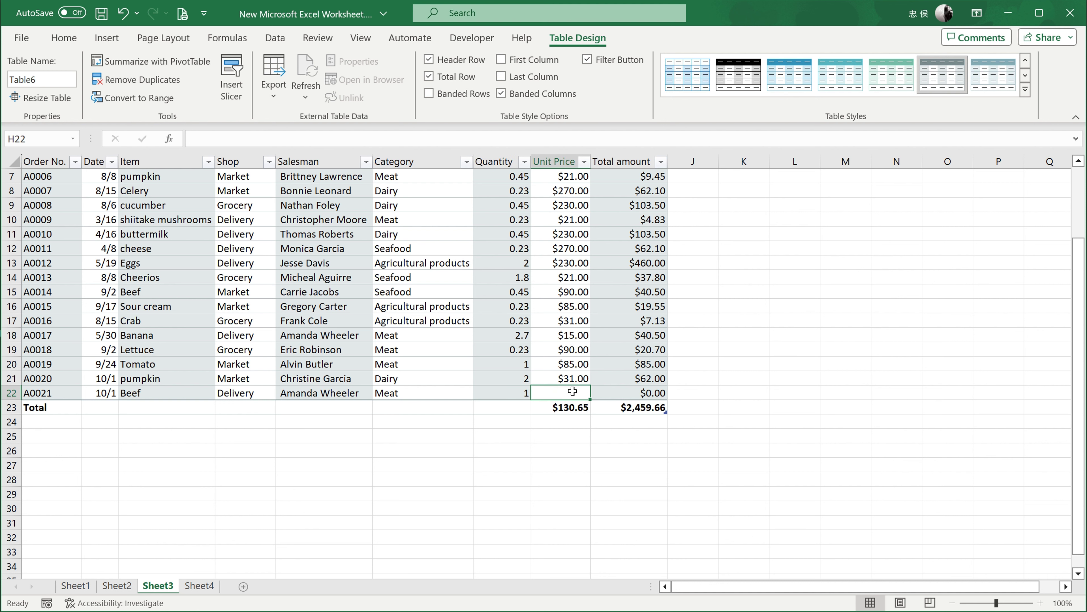
type("33")
key("Tab")
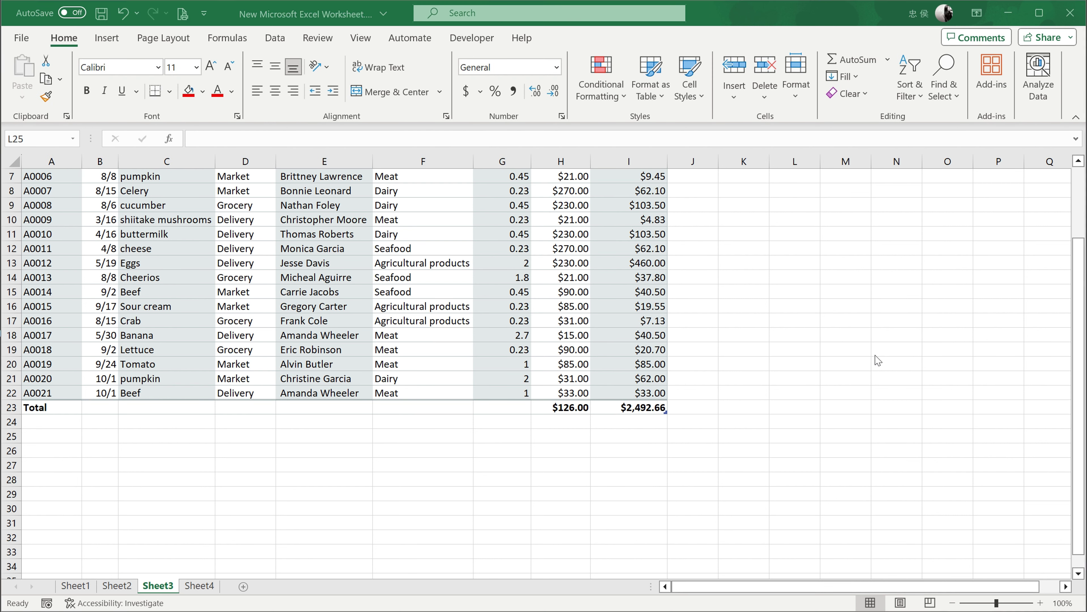
- Add a '2x Price' heading in J1, extending Table6 by one column
scroll(878, 367, "up", 2)
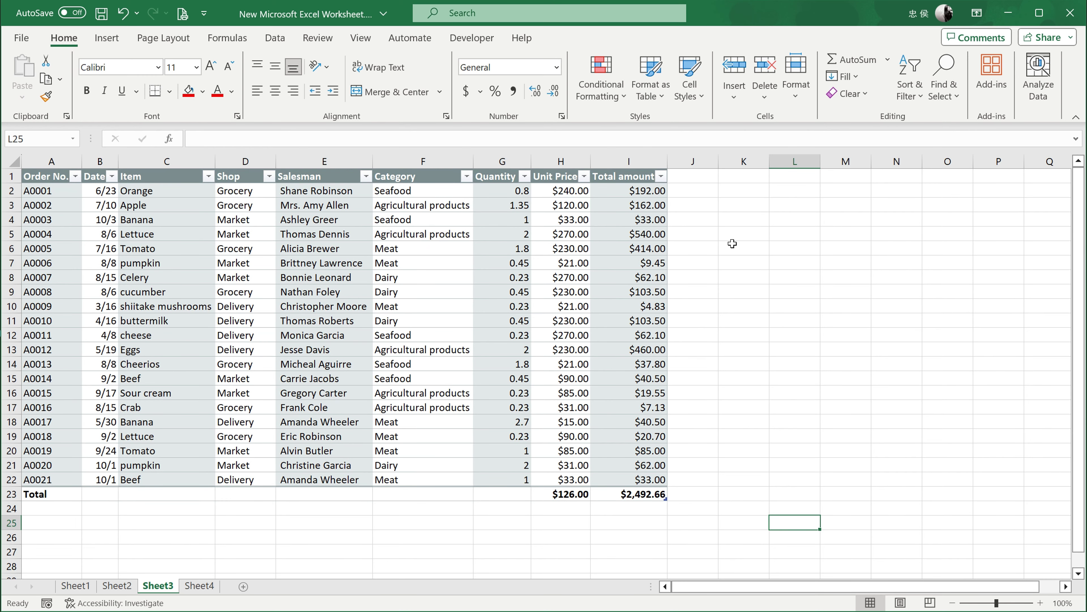
double_click(690, 177)
type("2x Price")
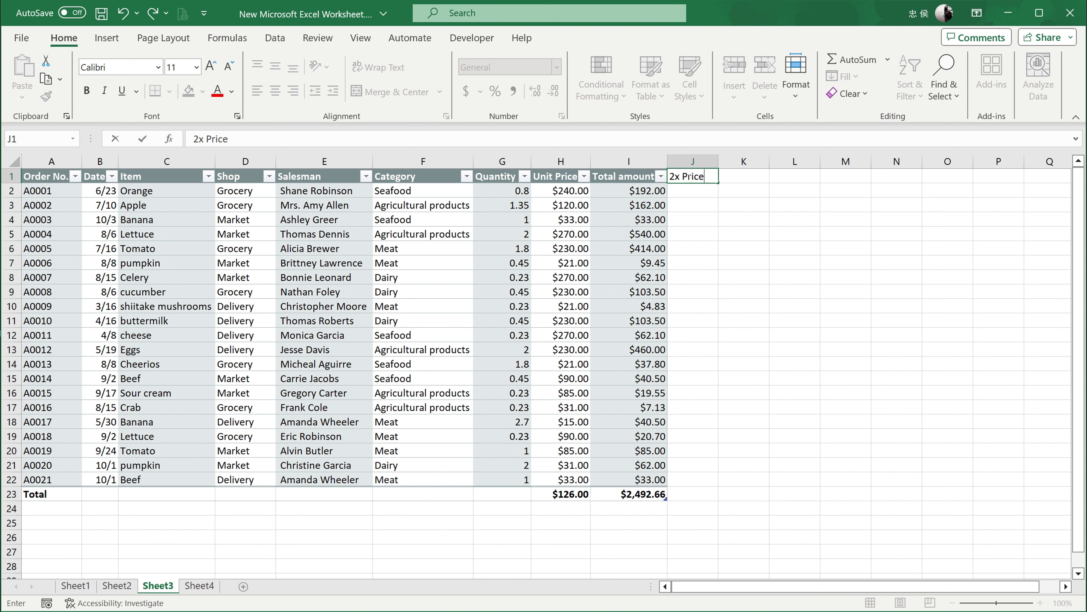
key("Return")
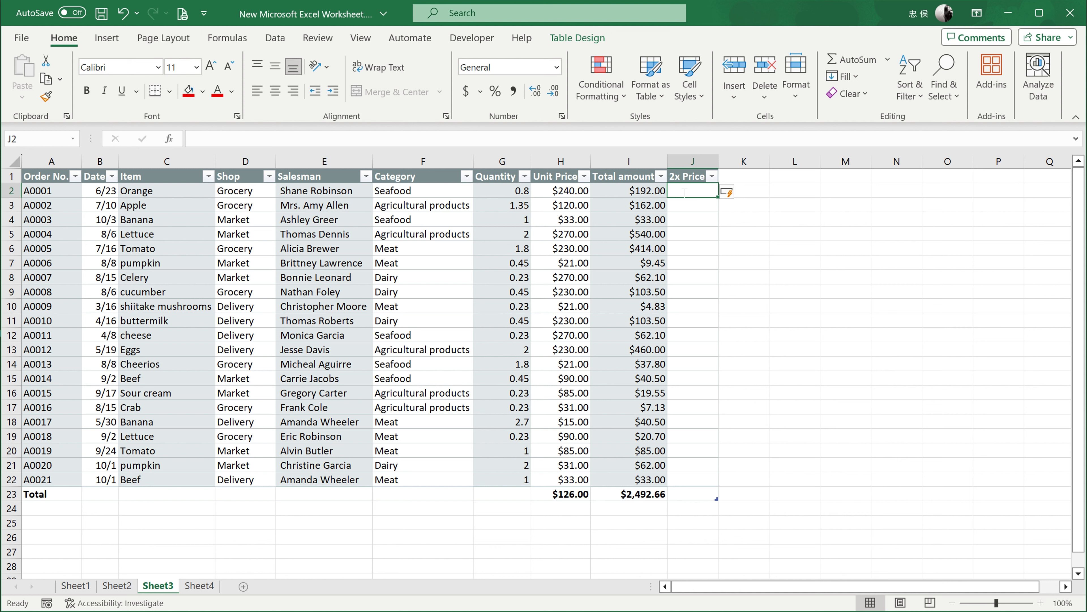
- Fill the 2x Price column with the formula =[@[Unit Price]]*2
type("=")
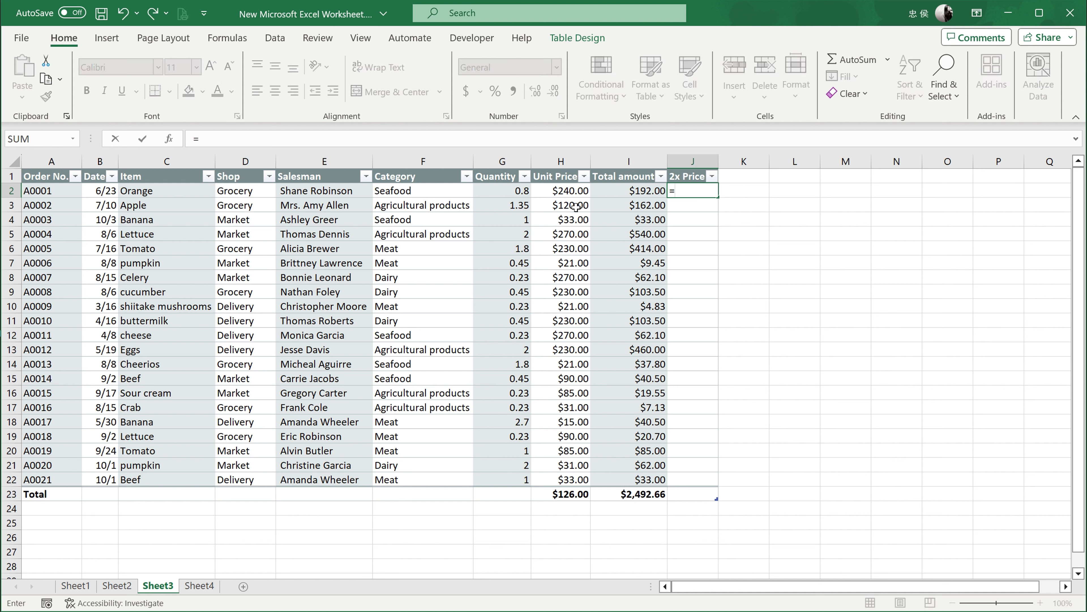
left_click(569, 190)
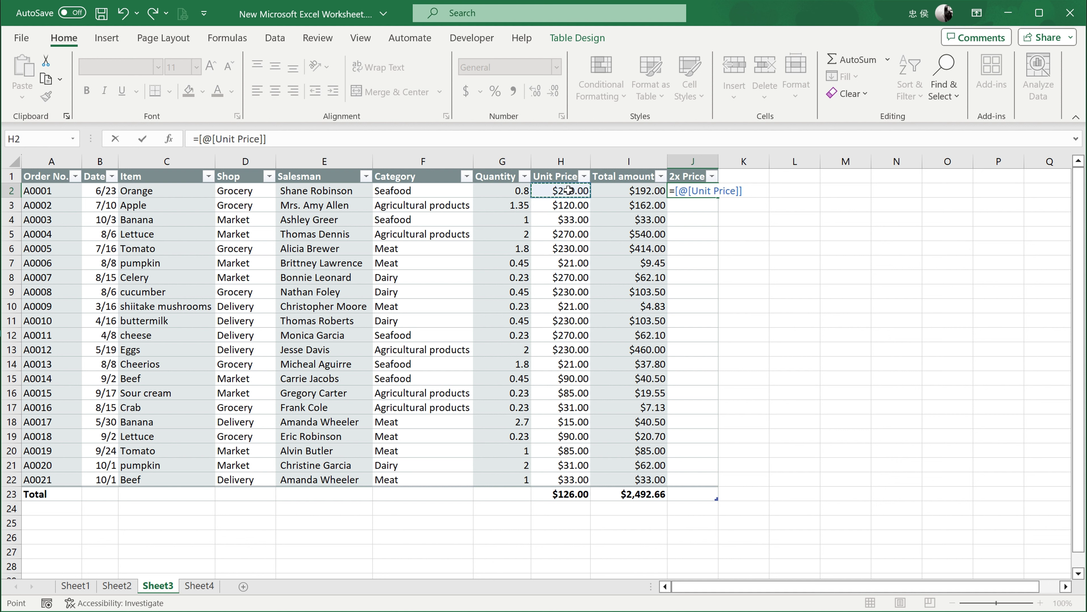
type("*2")
key("Return")
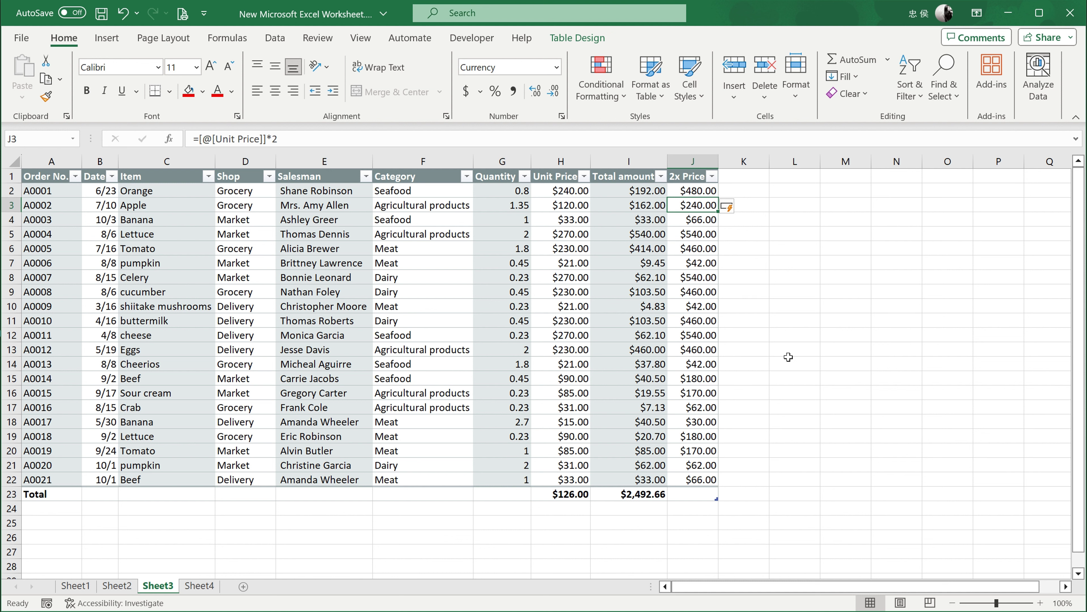
- Delete column J (2x Price) so Table6 ends at Total amount again
left_click(698, 159)
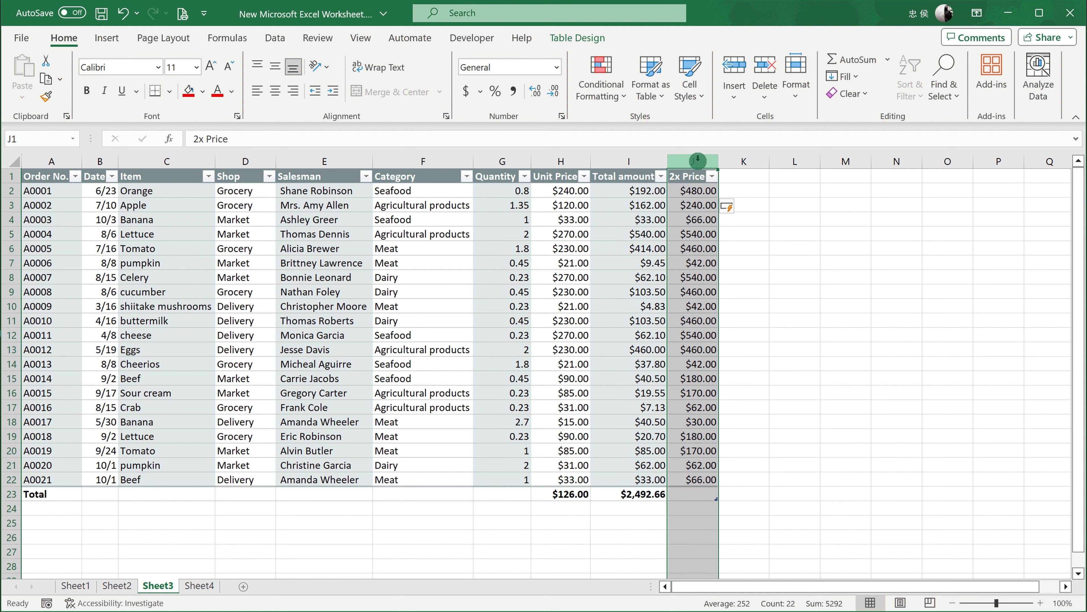
right_click(698, 159)
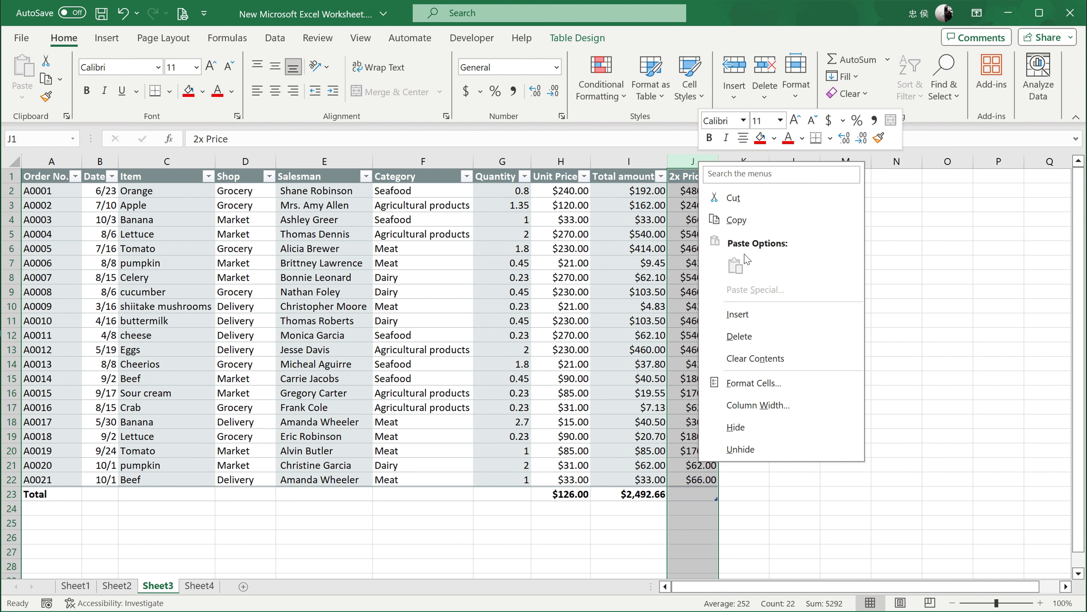
left_click(764, 331)
left_click(783, 324)
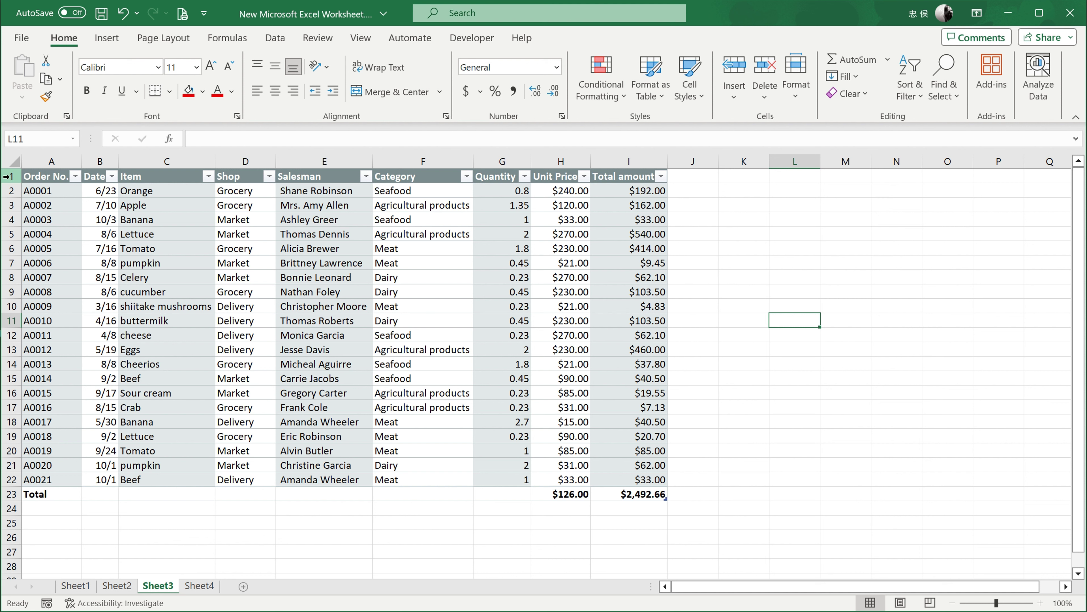
left_click(466, 176)
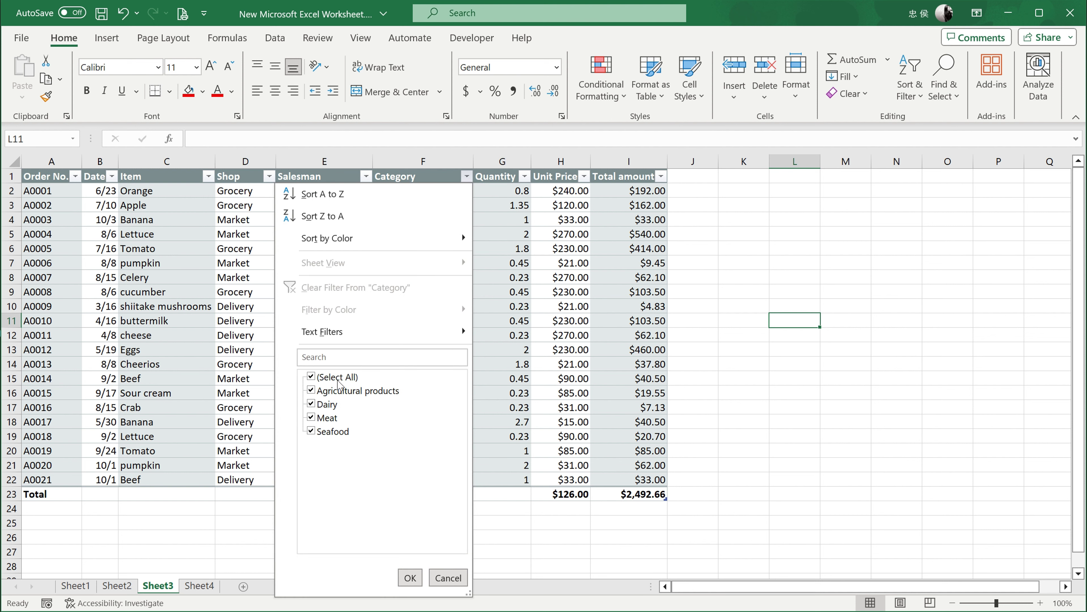
left_click(311, 377)
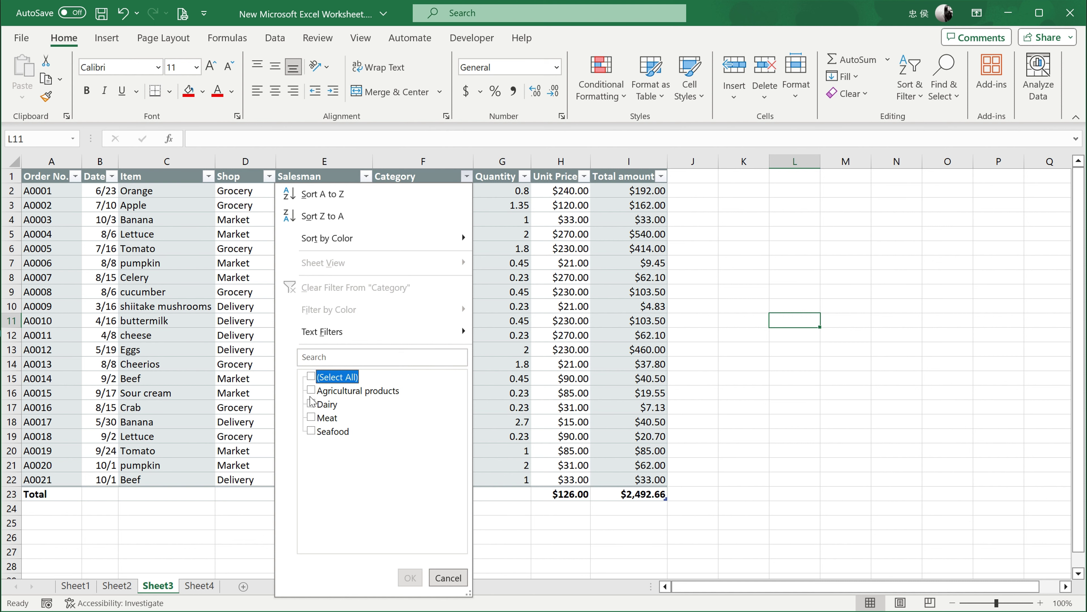
left_click(311, 390)
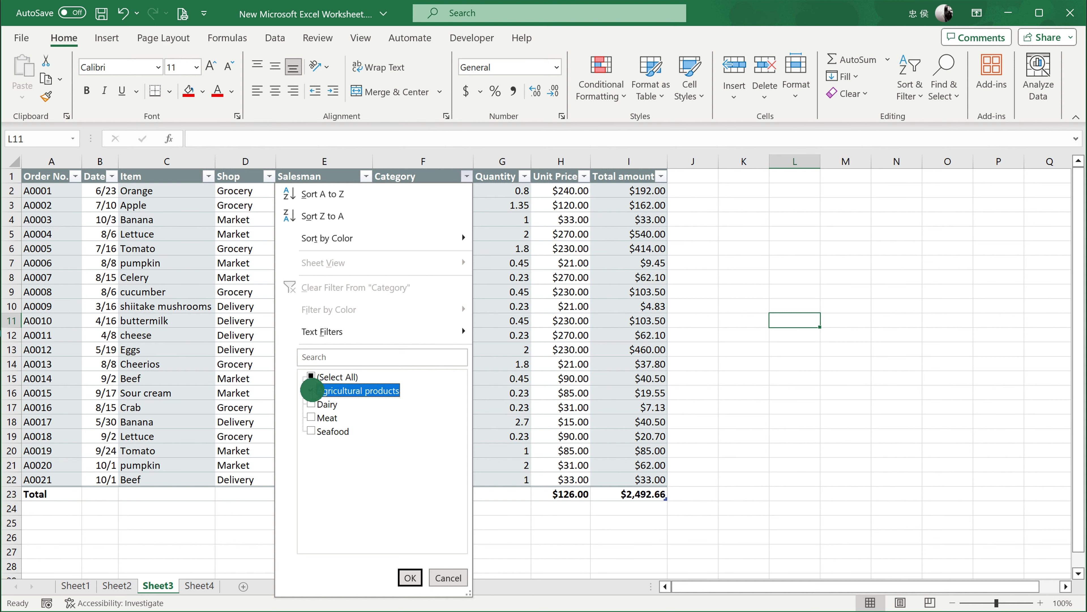
left_click(410, 578)
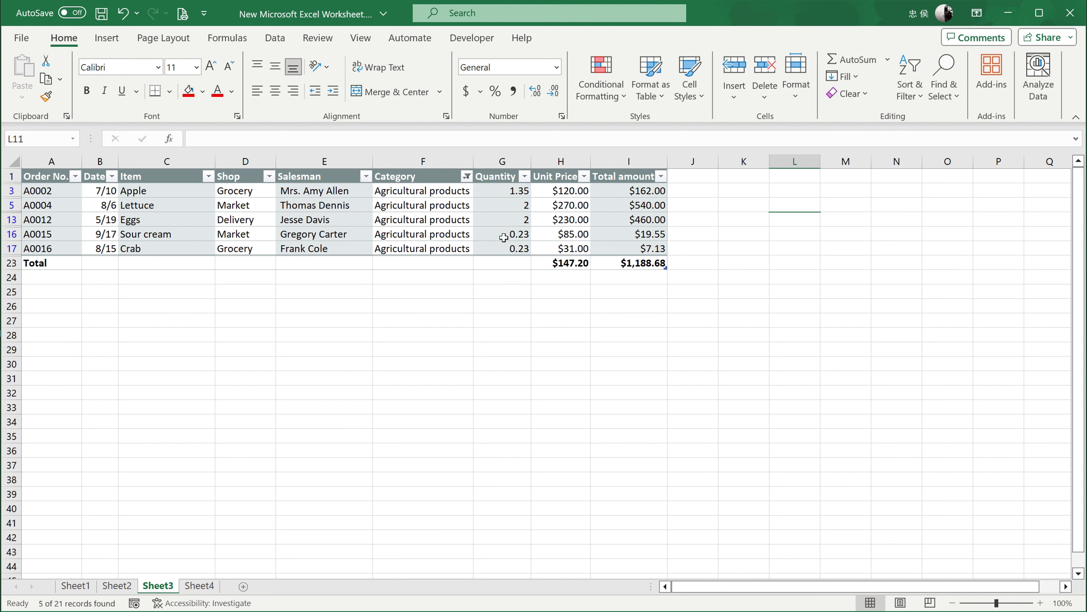
left_click(466, 176)
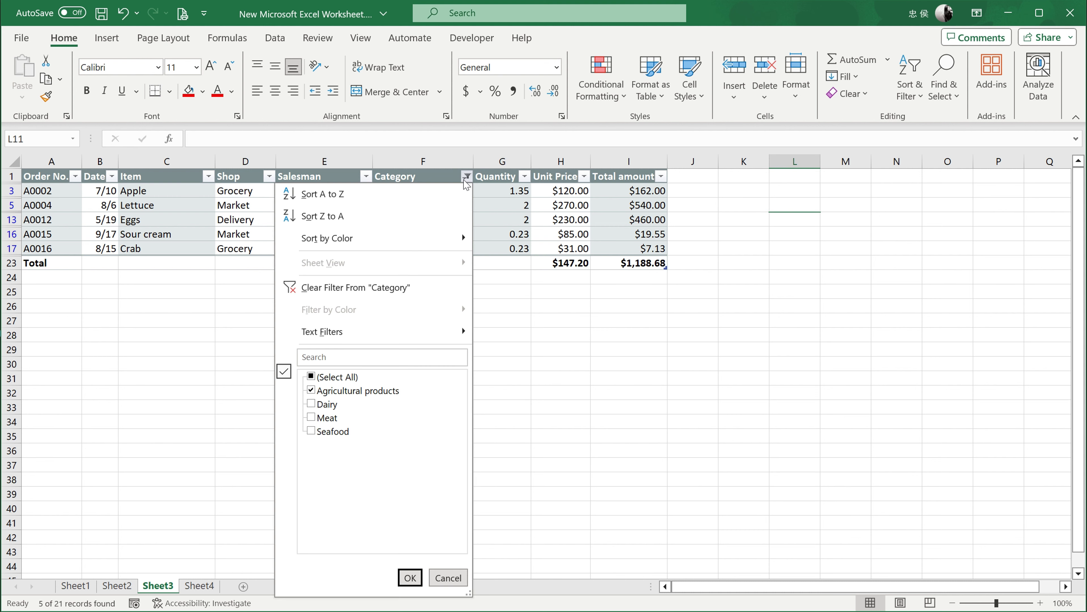
left_click(382, 291)
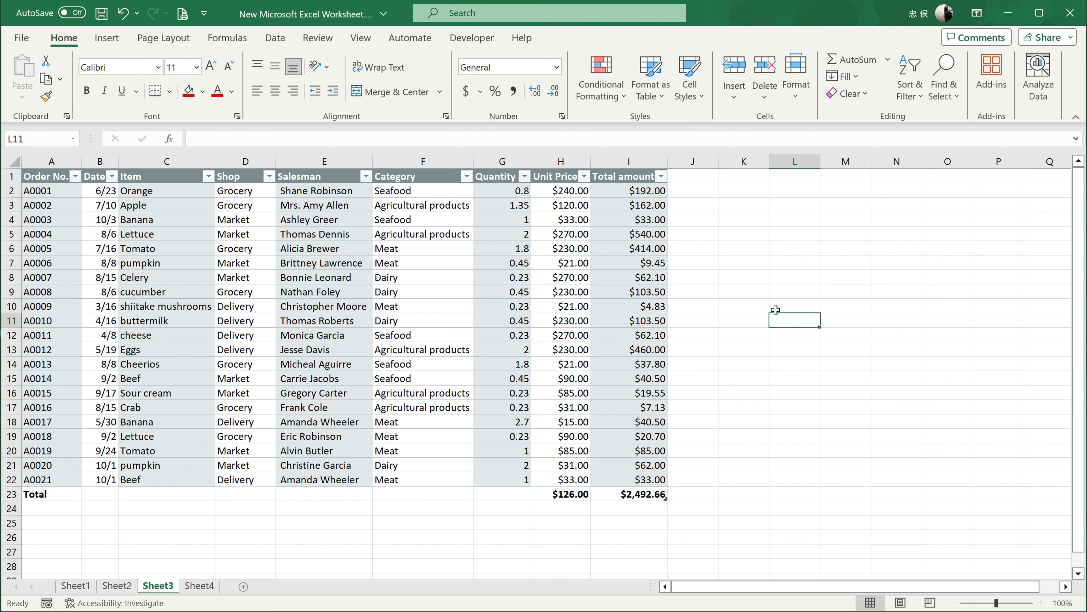
- Insert Shop, Salesman and Category slicers for Table6
left_click(510, 263)
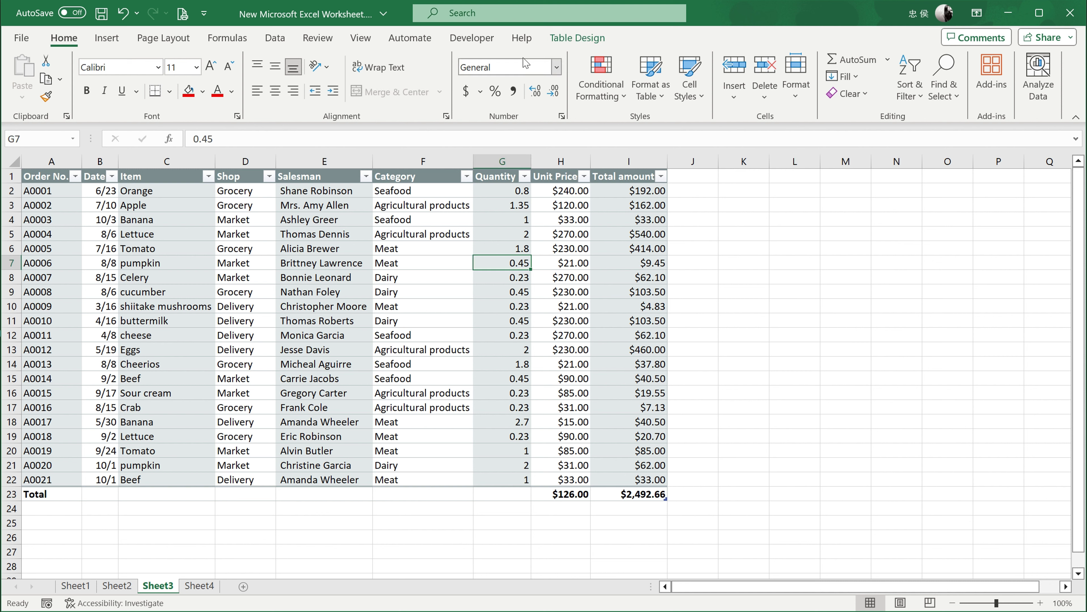
left_click(578, 38)
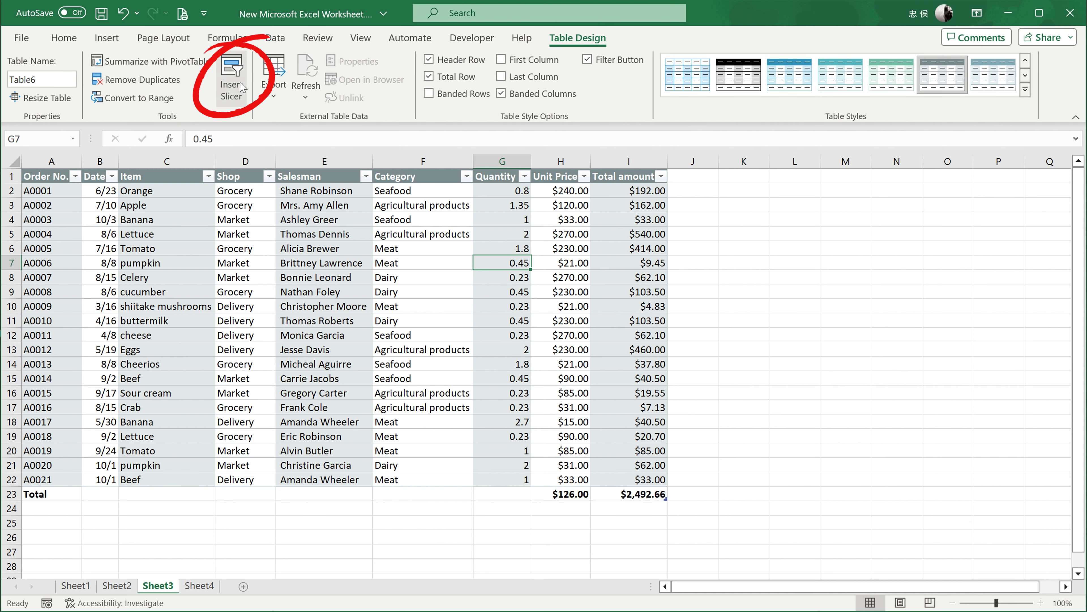
left_click(231, 77)
left_click_drag(628, 199, 631, 199)
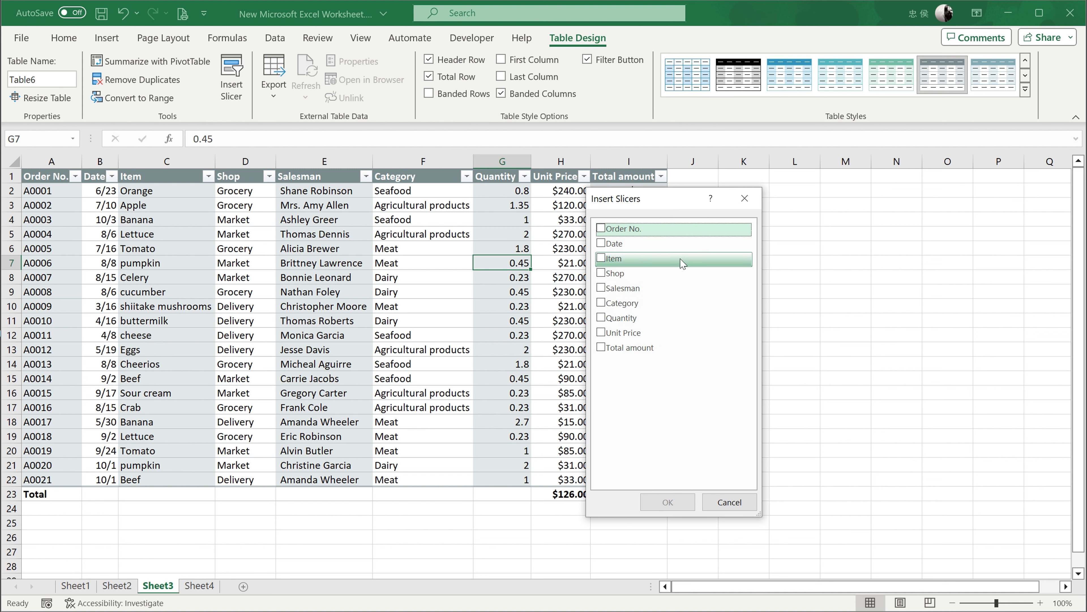
left_click(623, 278)
left_click(601, 273)
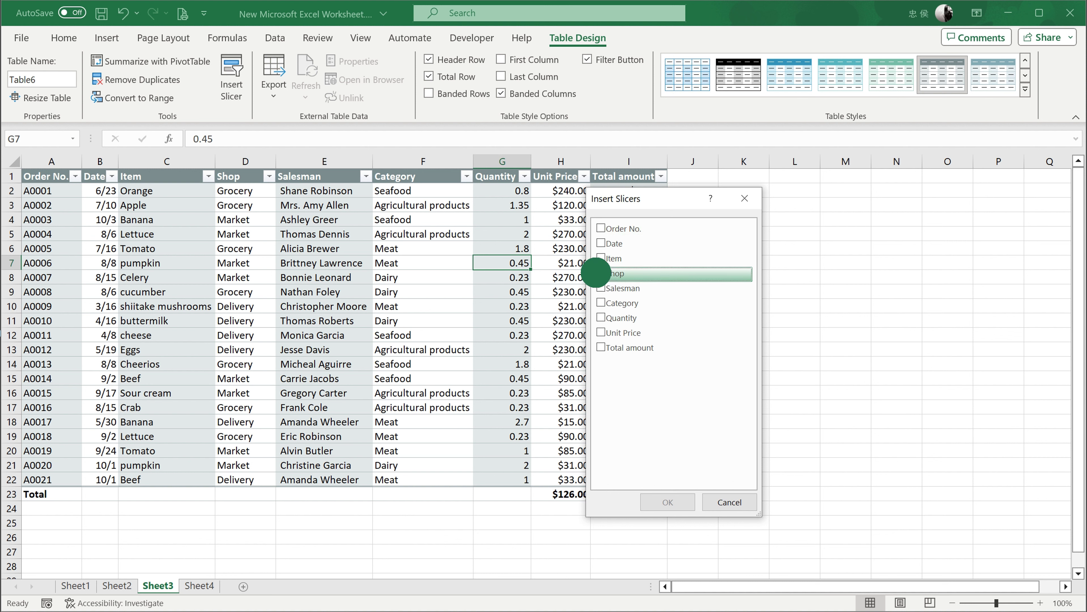
left_click(601, 288)
left_click(601, 304)
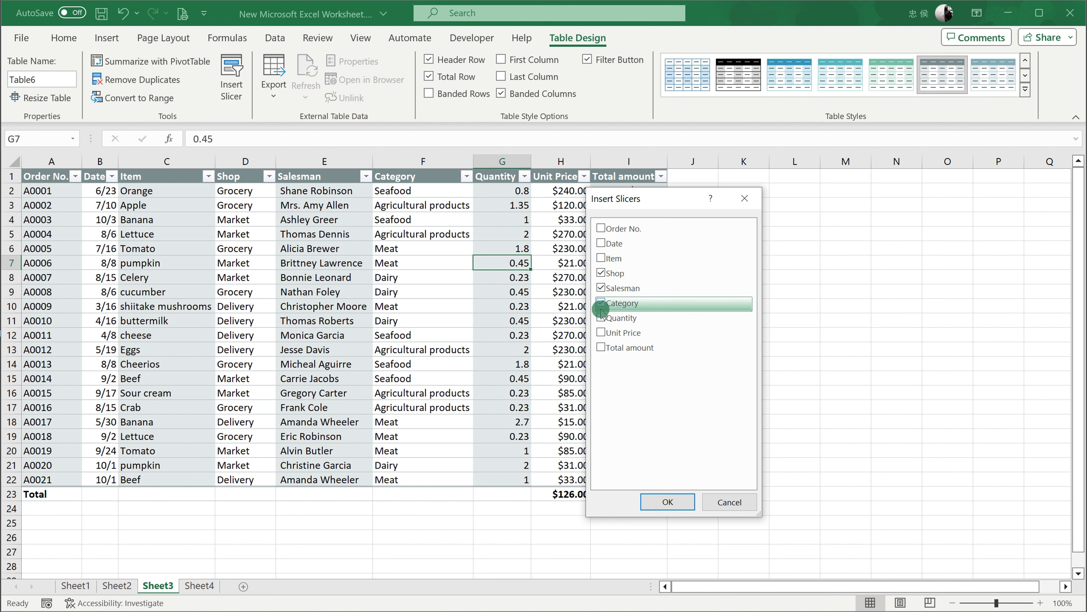
left_click(668, 502)
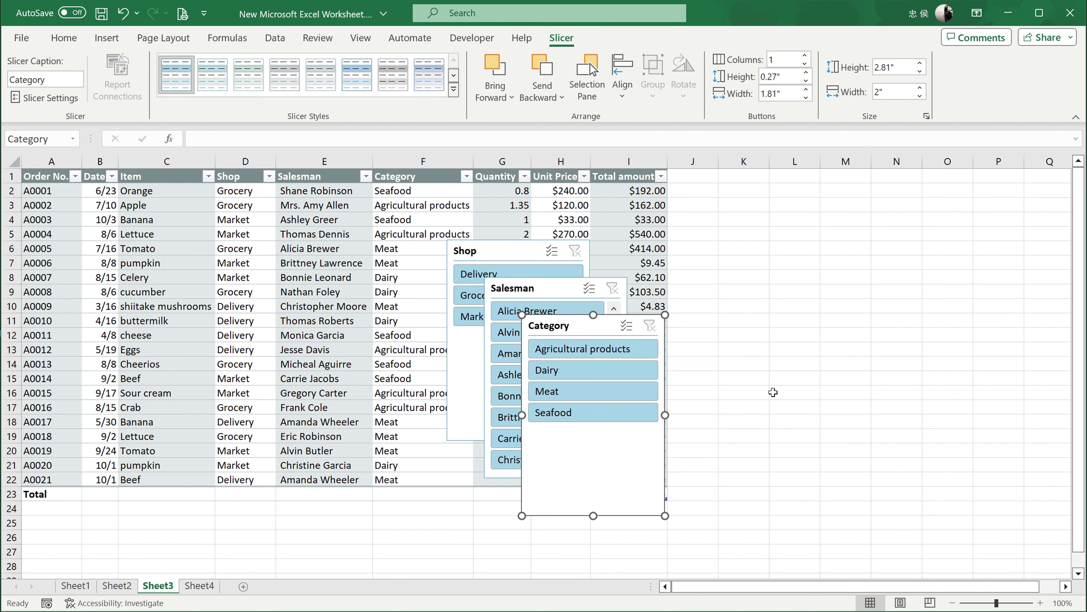
- Move the Category slicer to columns J–L, Shop below it, and Salesman to columns M–O
left_click_drag(558, 326, 718, 183)
left_click_drag(502, 255, 738, 392)
left_click_drag(548, 287, 896, 181)
- Make the Salesman slicer taller and set it to 2 columns, then delete it
left_click_drag(902, 373, 902, 417)
left_click(796, 59)
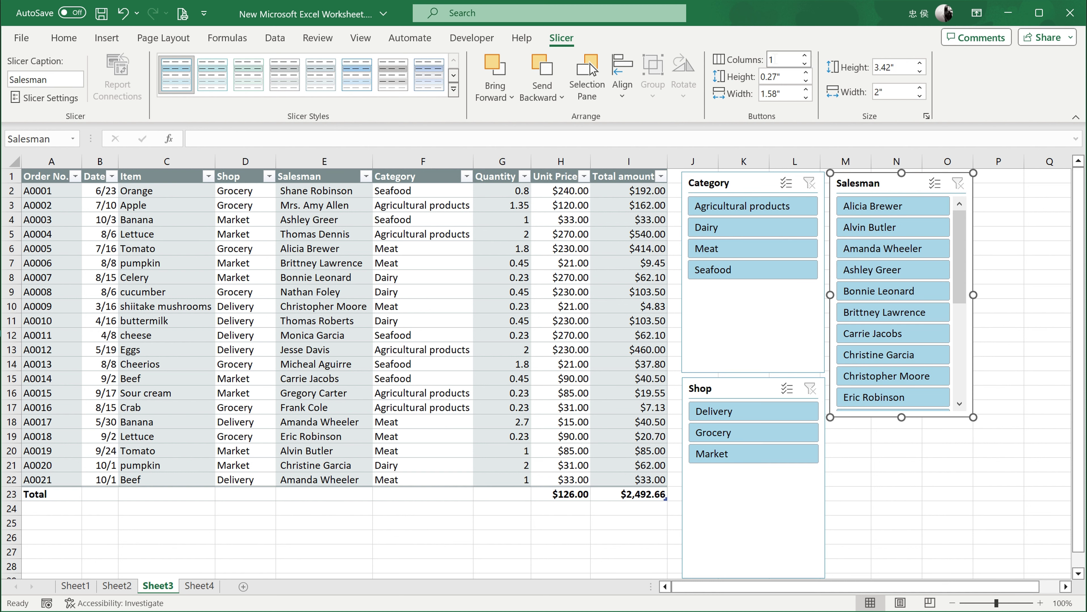
left_click(806, 56)
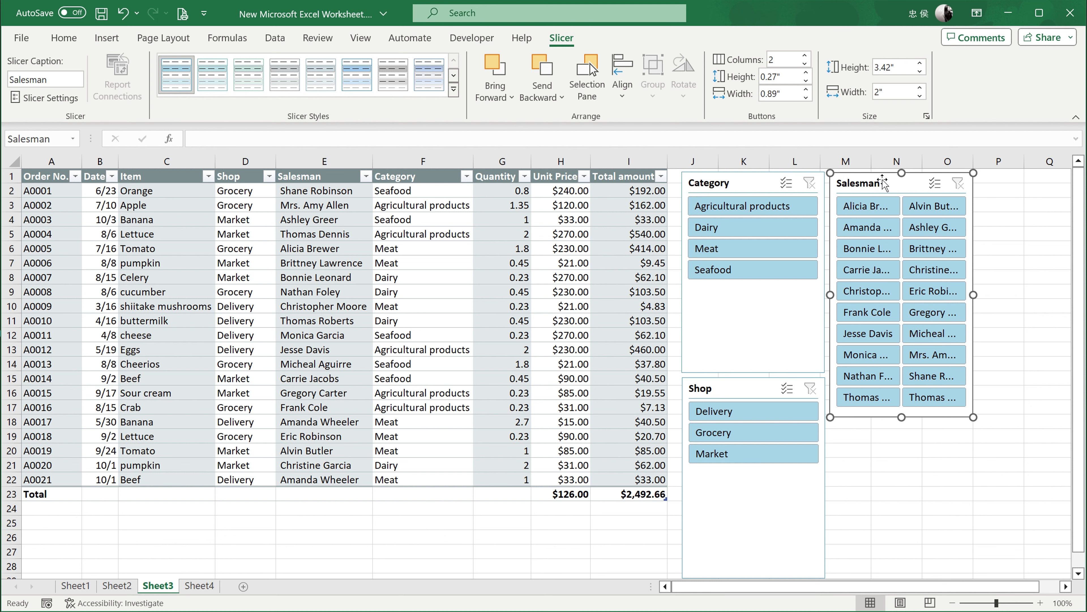
key("Delete")
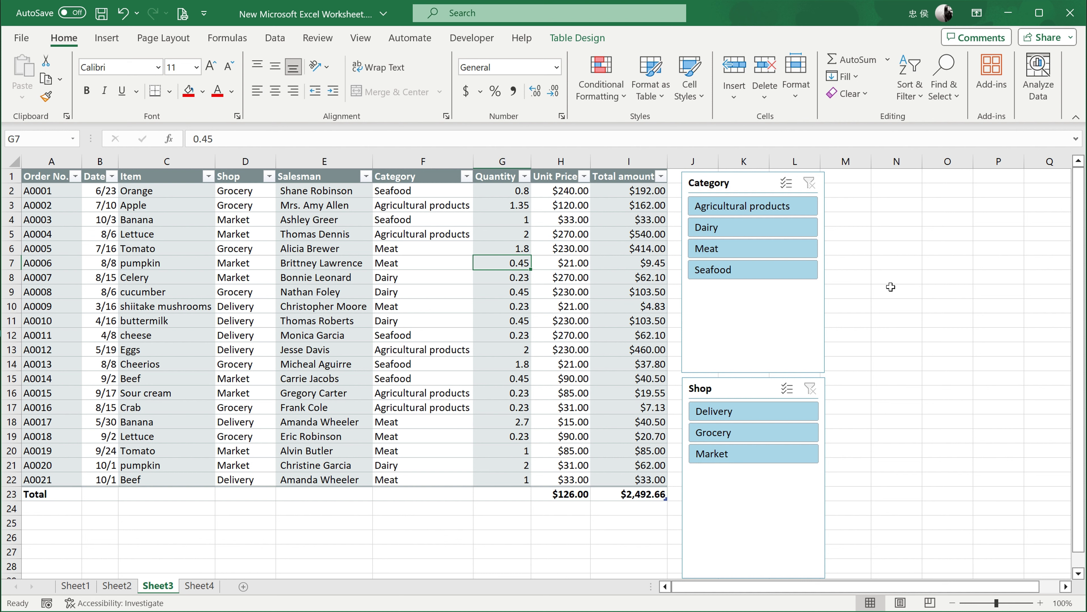
left_click(715, 228)
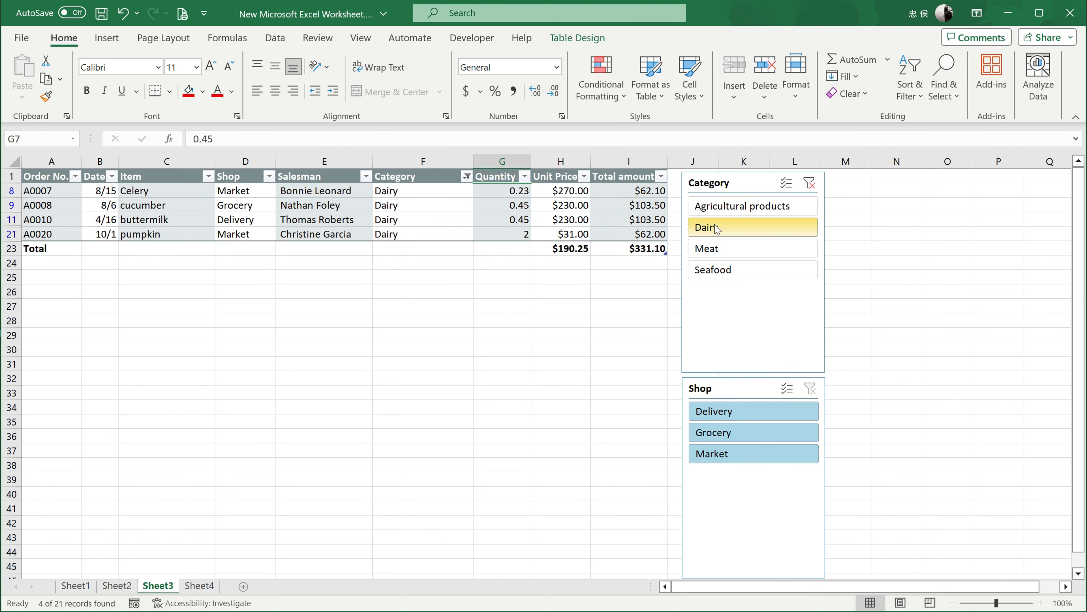
left_click(725, 250)
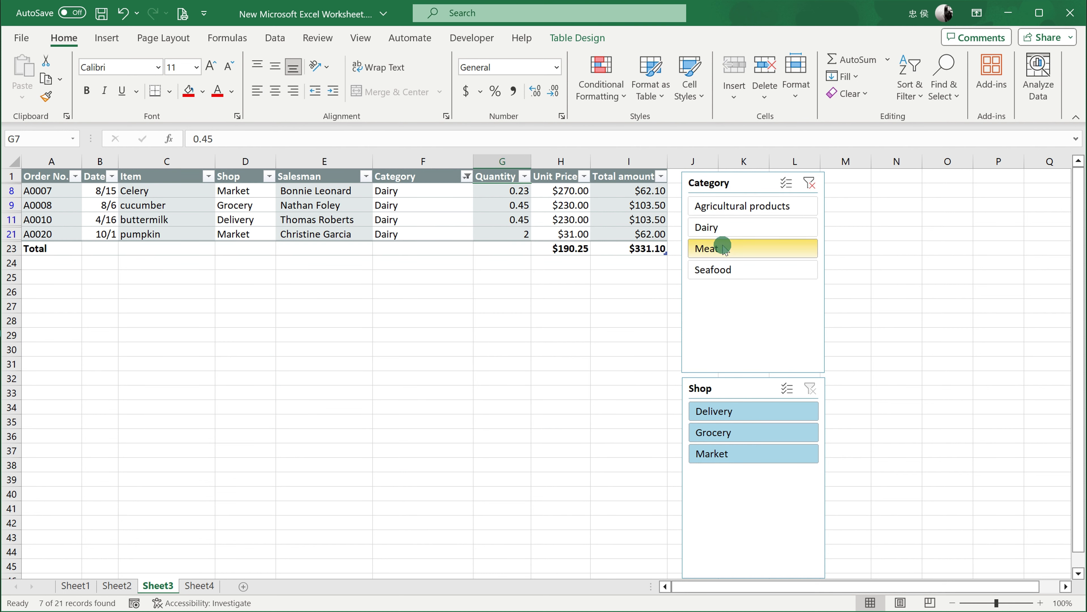
left_click(725, 274)
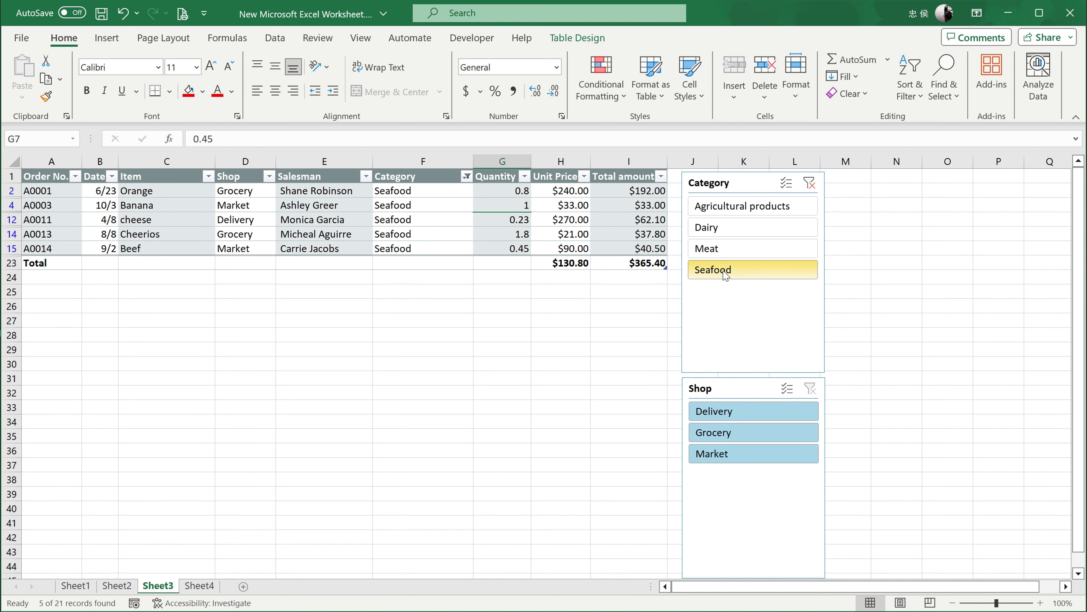
left_click(724, 253, "ctrl")
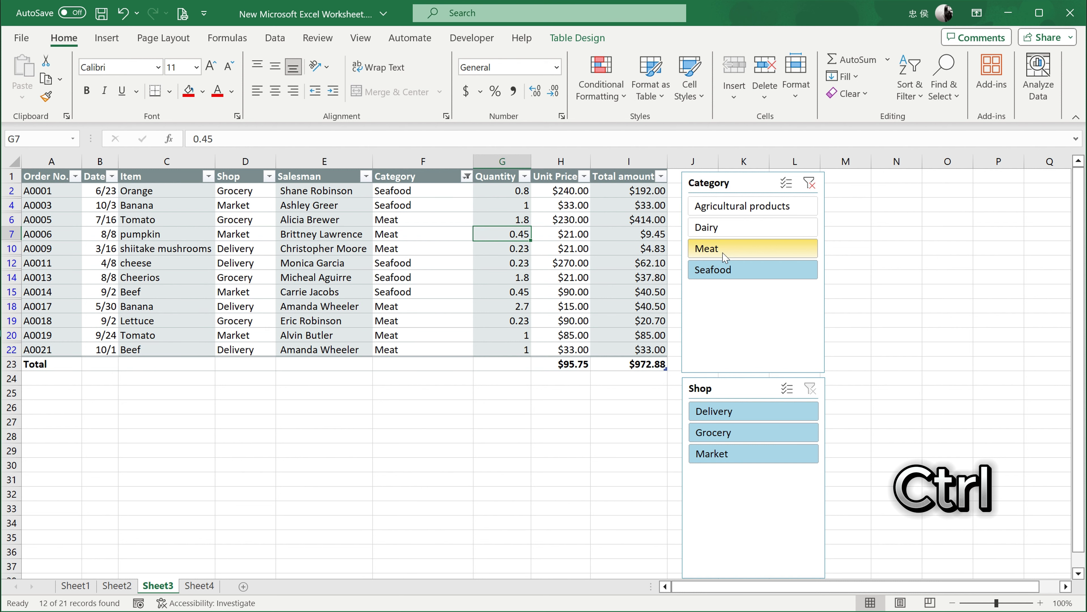
left_click(726, 441)
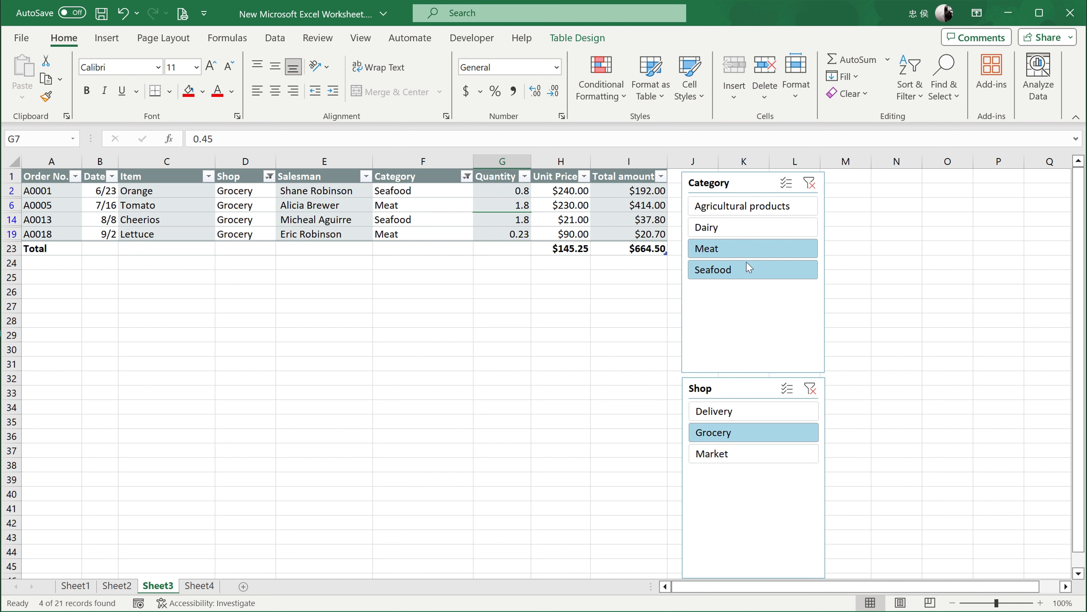
left_click(730, 225)
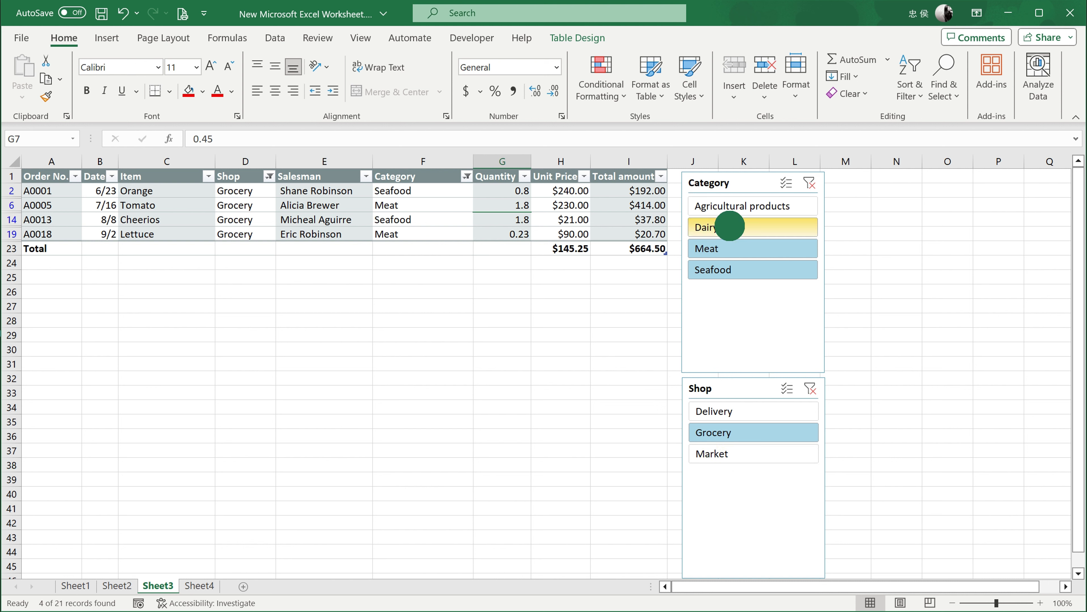
left_click(731, 253)
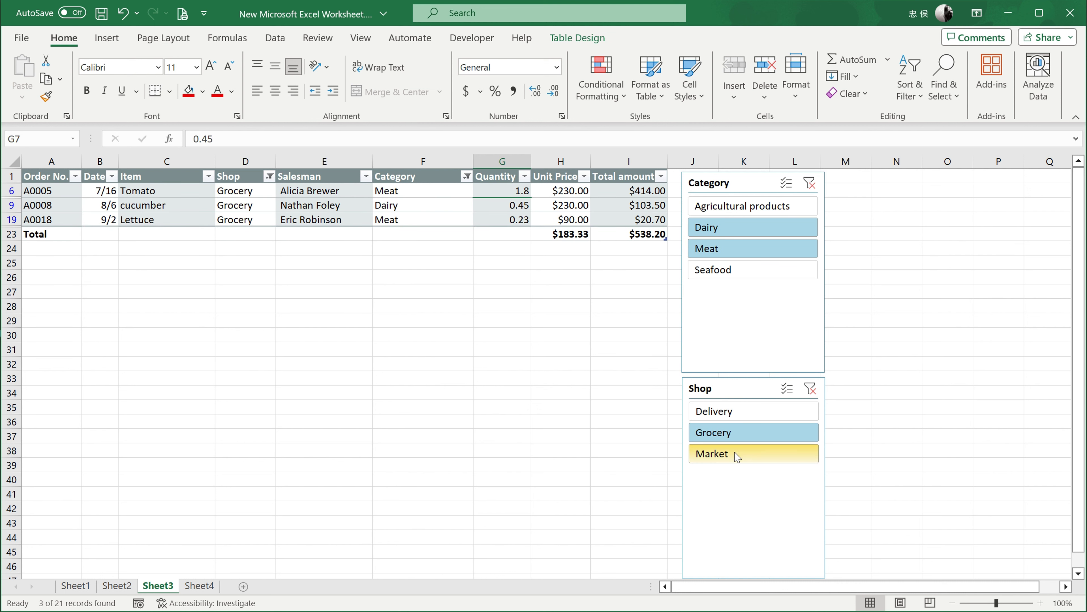
left_click(811, 388)
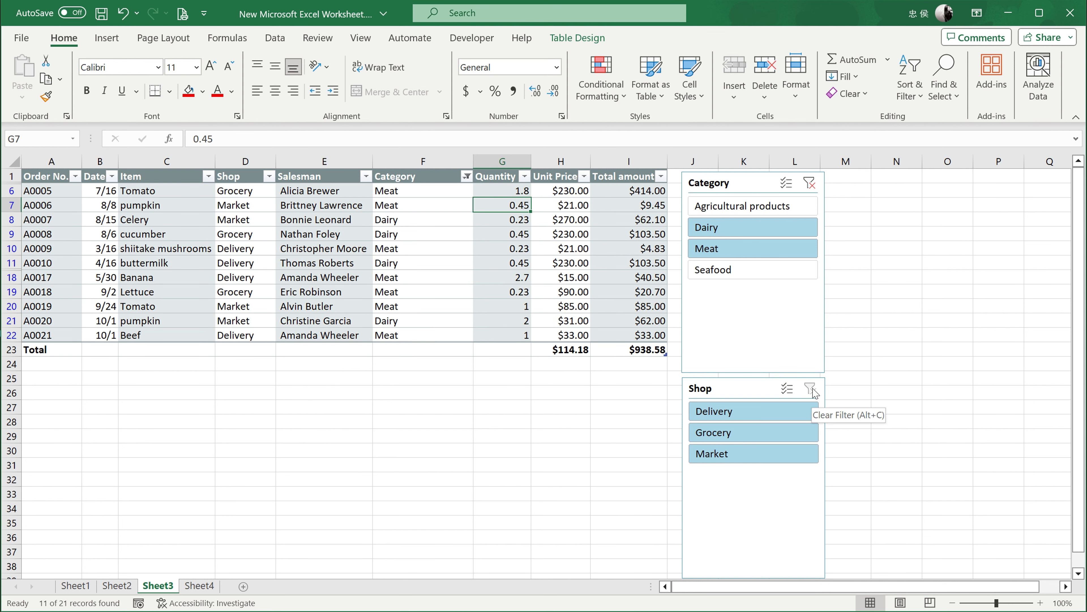
left_click(811, 184)
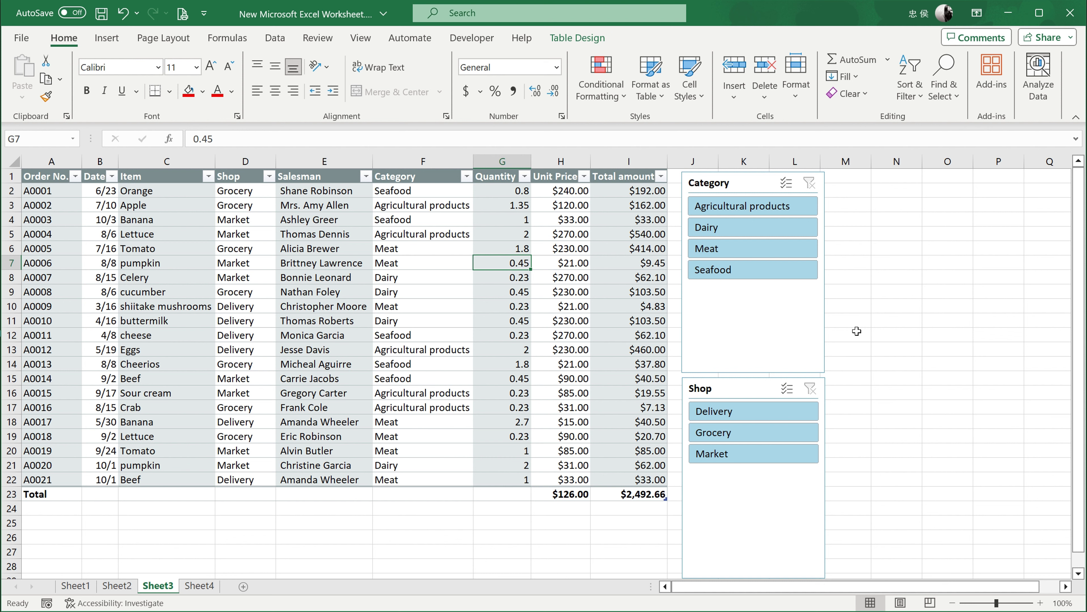
- Apply the None table style to Table6 and convert it to a normal range, confirming Yes
left_click(574, 40)
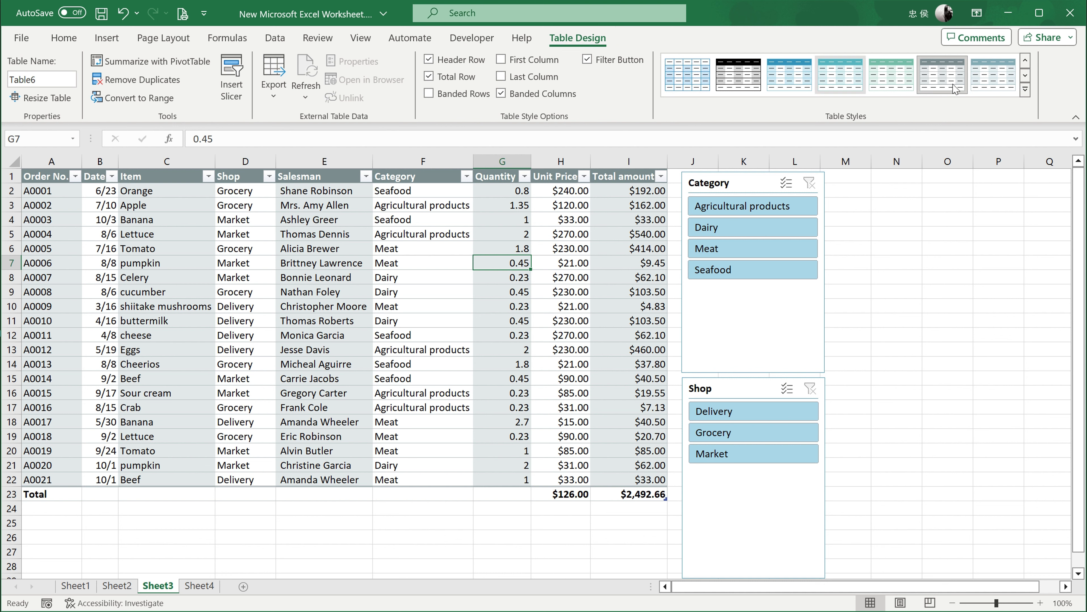
left_click(1026, 60)
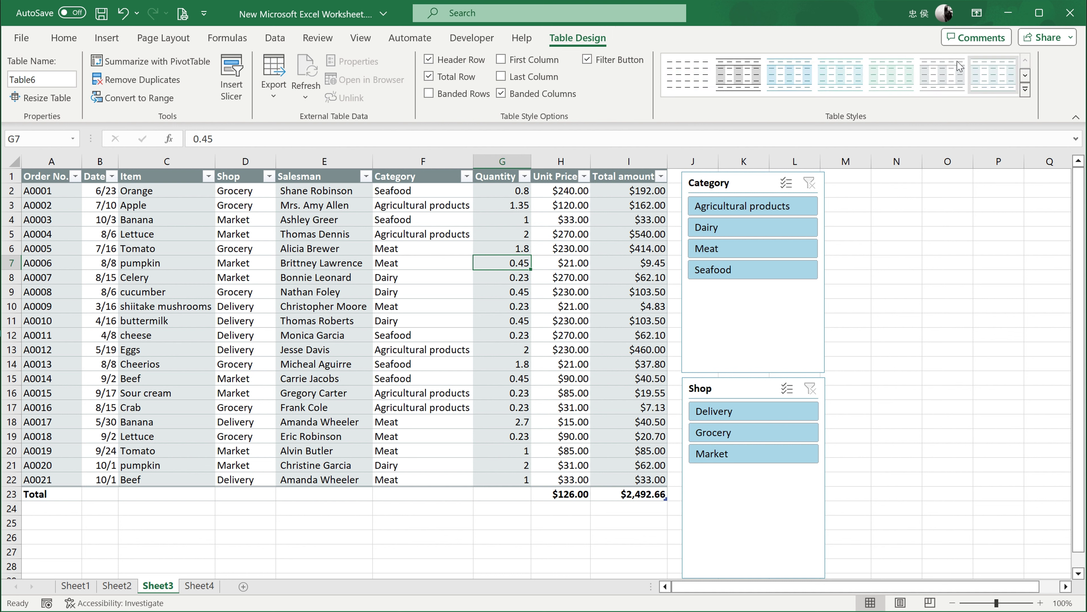
left_click(695, 73)
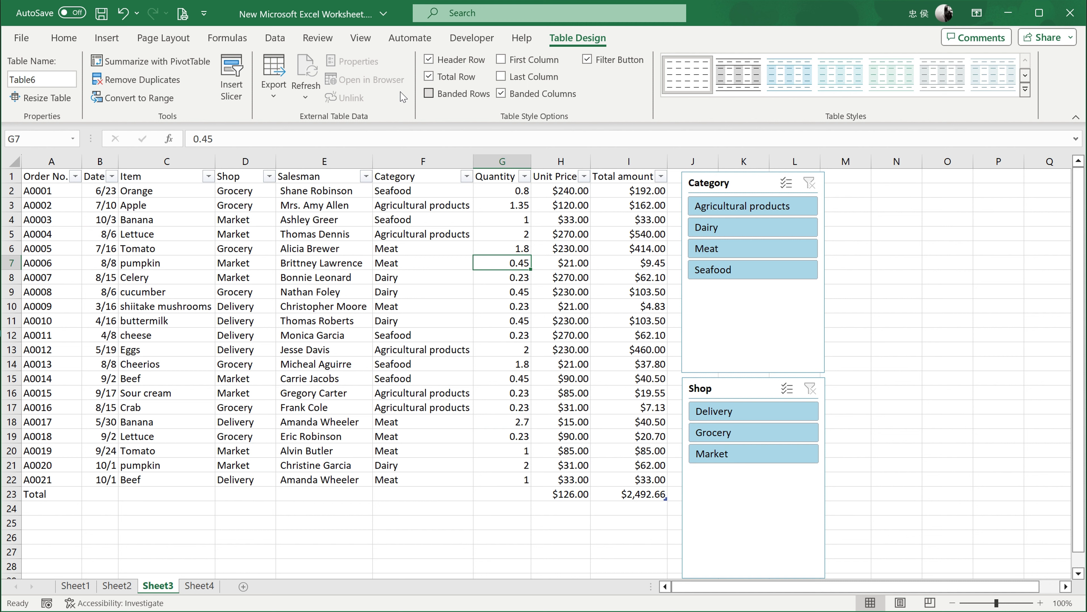
left_click(149, 99)
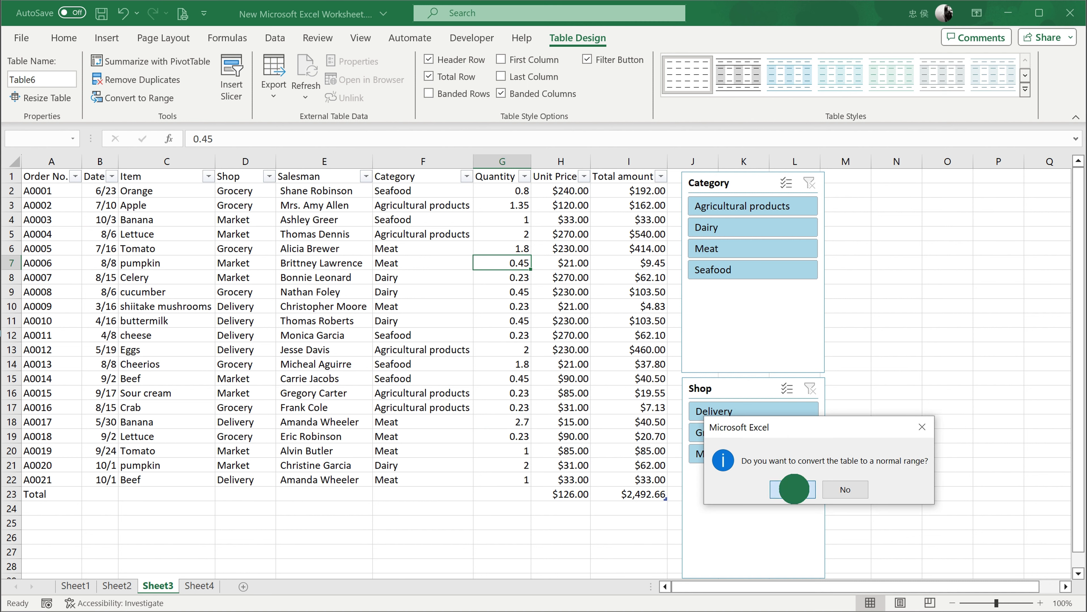
left_click(794, 489)
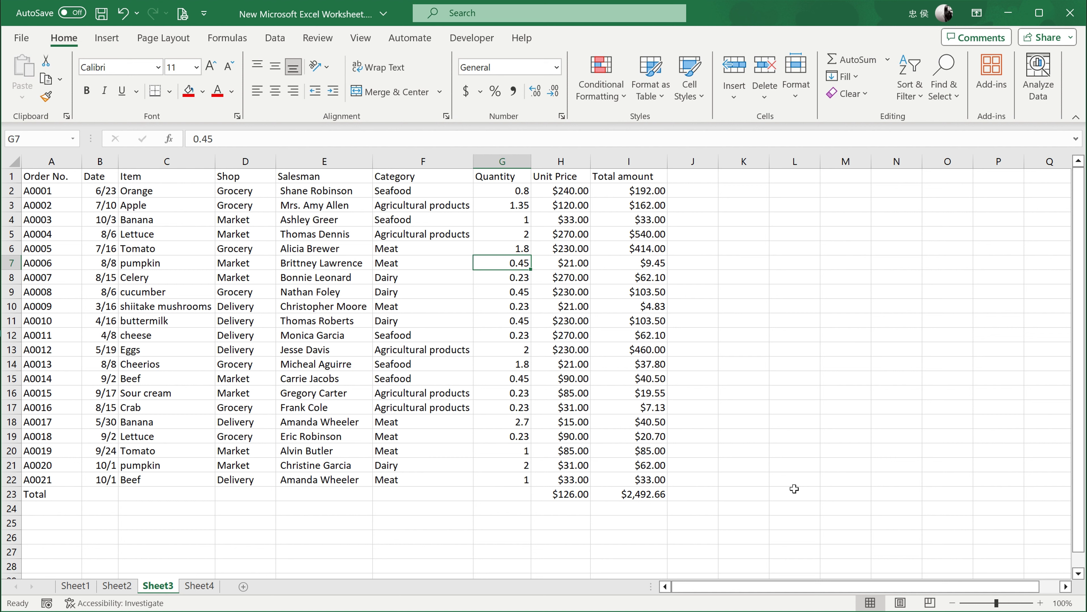